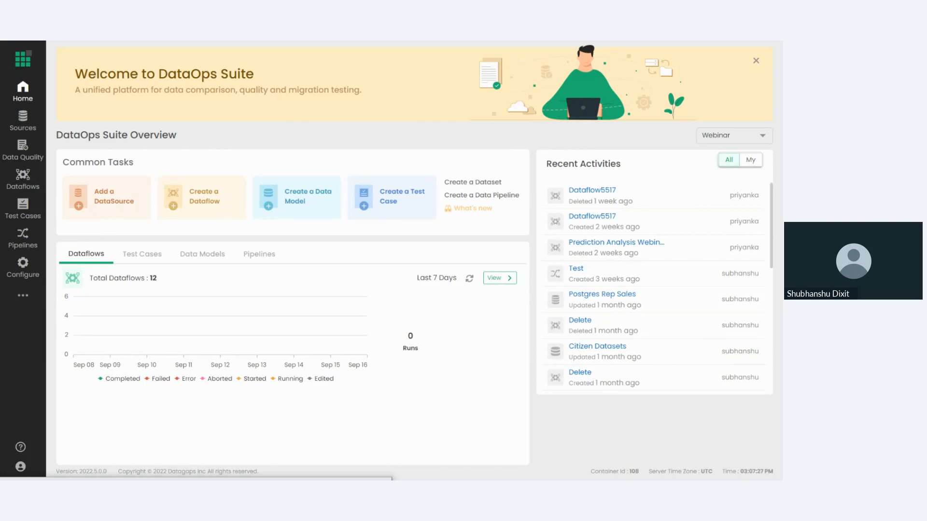
Start adding a data source and look through all the available connector types.
{"action": "left_click", "coordinate": [23, 295]}
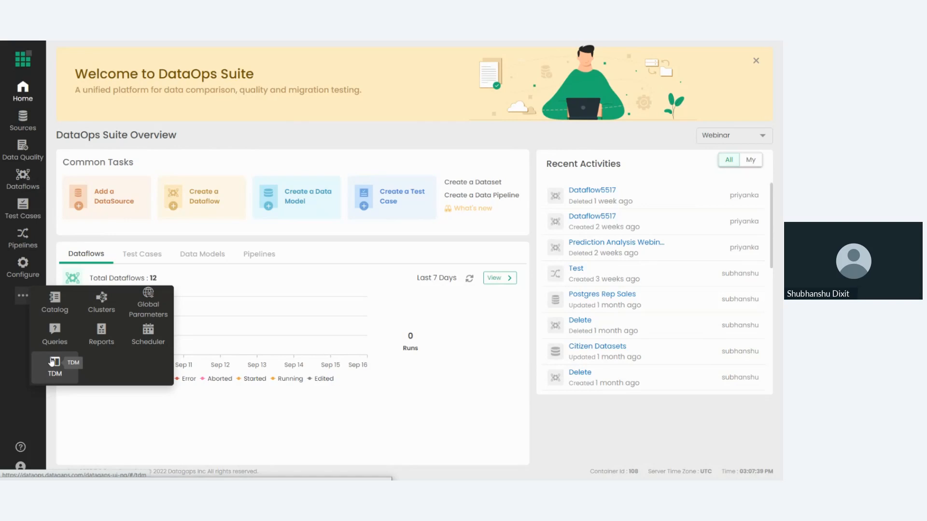
{"action": "left_click", "coordinate": [24, 129]}
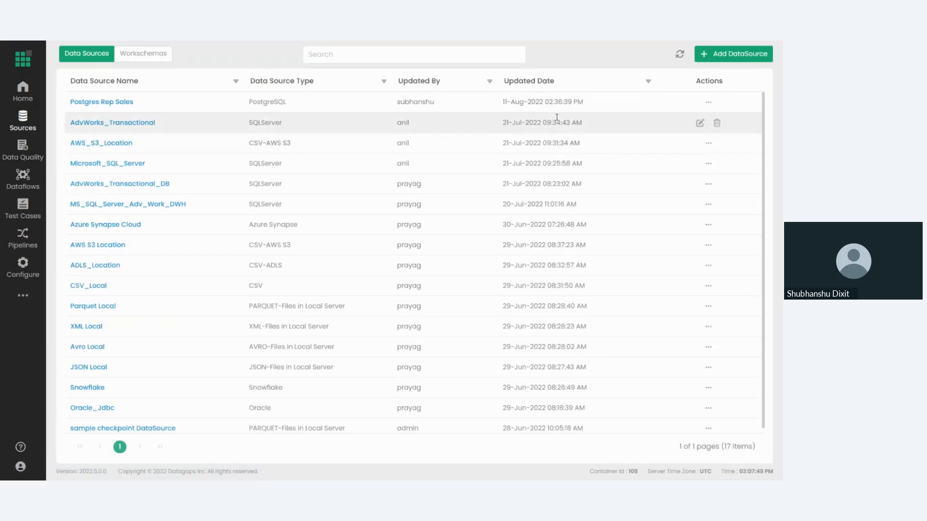
{"action": "left_click", "coordinate": [711, 57]}
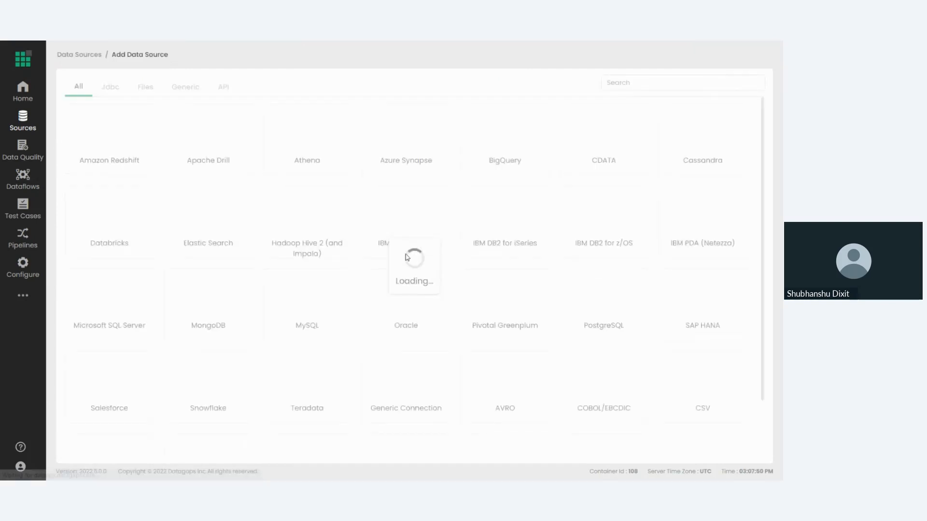
{"action": "scroll", "coordinate": [394, 268], "scroll_direction": "down", "scroll_amount": 1}
{"action": "scroll", "coordinate": [395, 269], "scroll_direction": "down", "scroll_amount": 1}
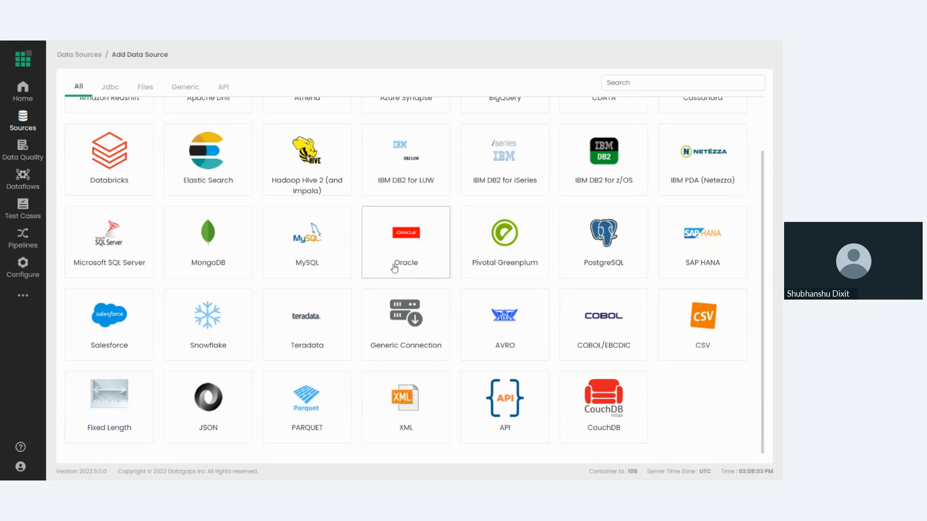
{"action": "scroll", "coordinate": [394, 268], "scroll_direction": "up", "scroll_amount": 2}
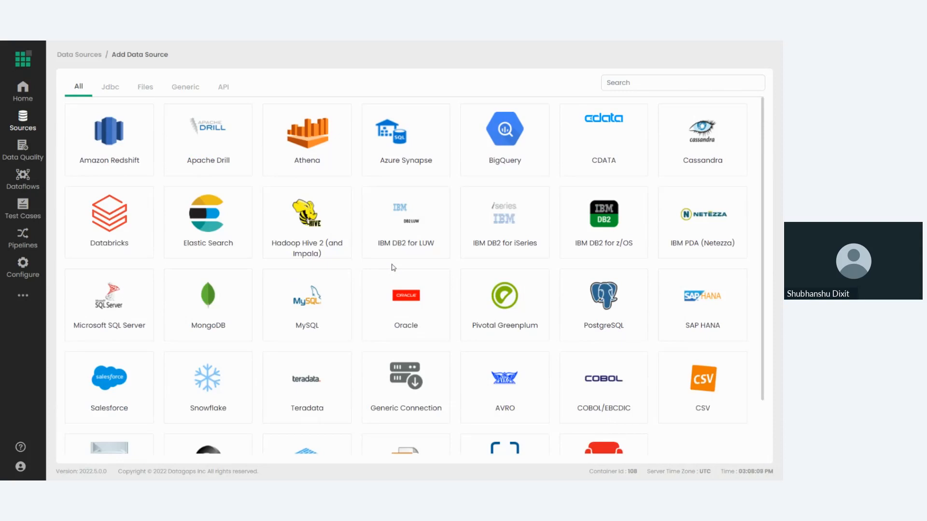
Examine the list of data models in the Data Quality area.
{"action": "left_click", "coordinate": [28, 153]}
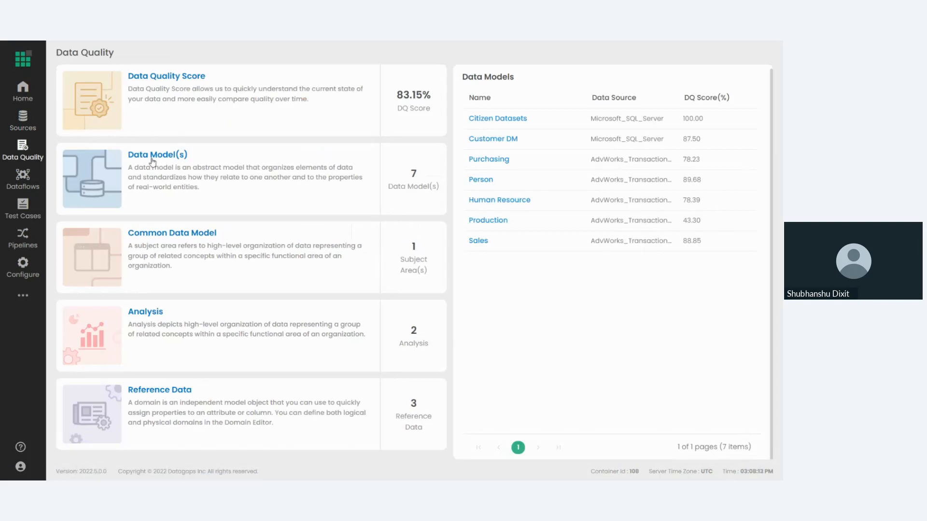
{"action": "left_click", "coordinate": [152, 159]}
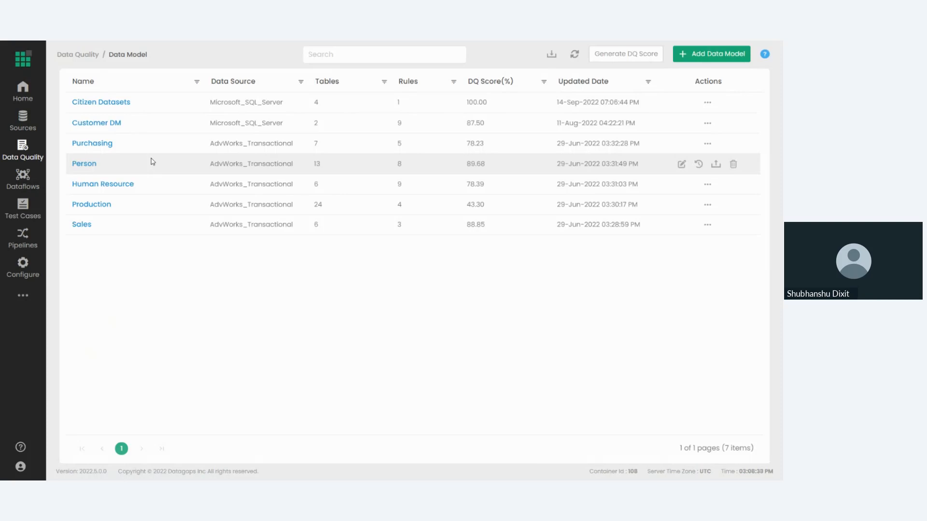
Open the Citizen Datasets data model in Test Data Manager.
{"action": "left_click", "coordinate": [22, 295]}
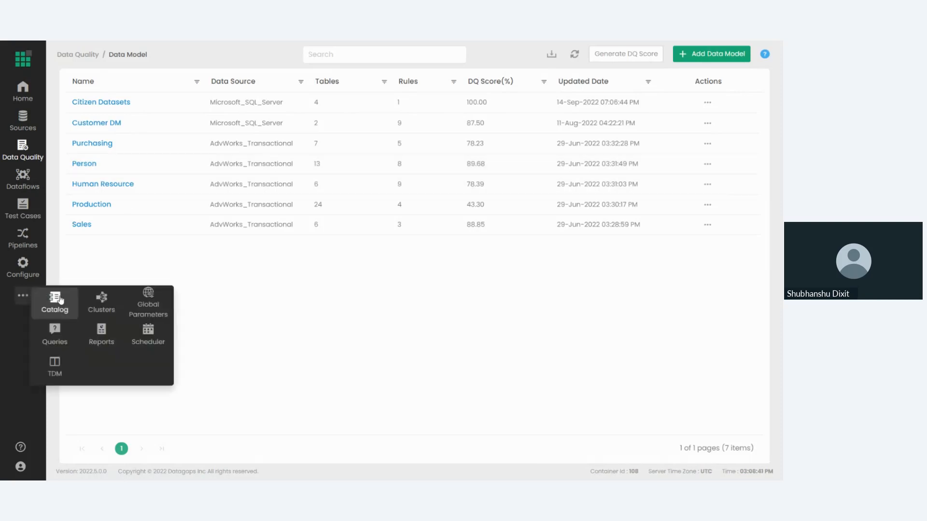
{"action": "left_click", "coordinate": [55, 364]}
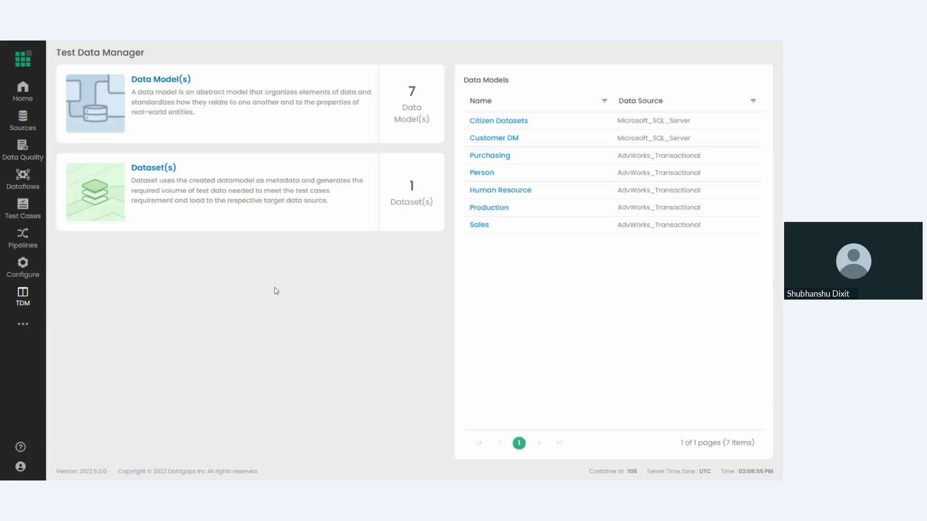
{"action": "left_click", "coordinate": [154, 82]}
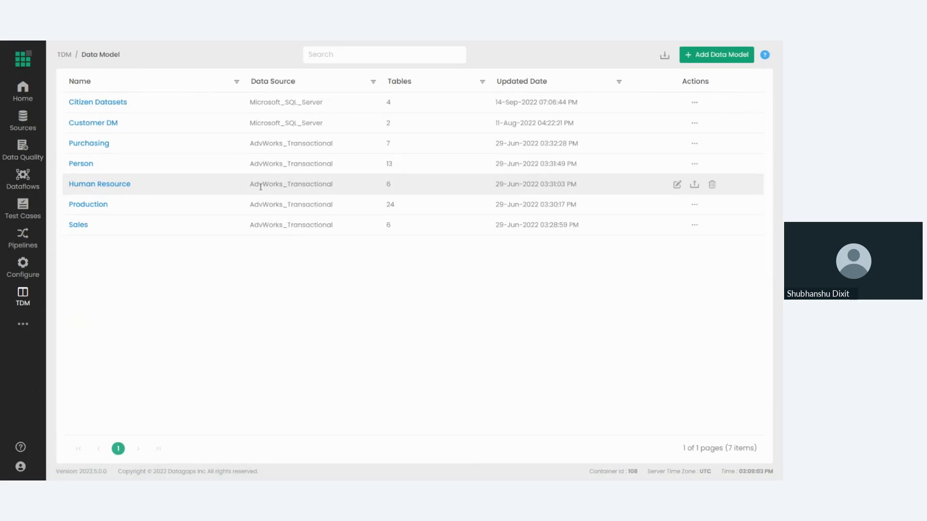
{"action": "left_click", "coordinate": [114, 102]}
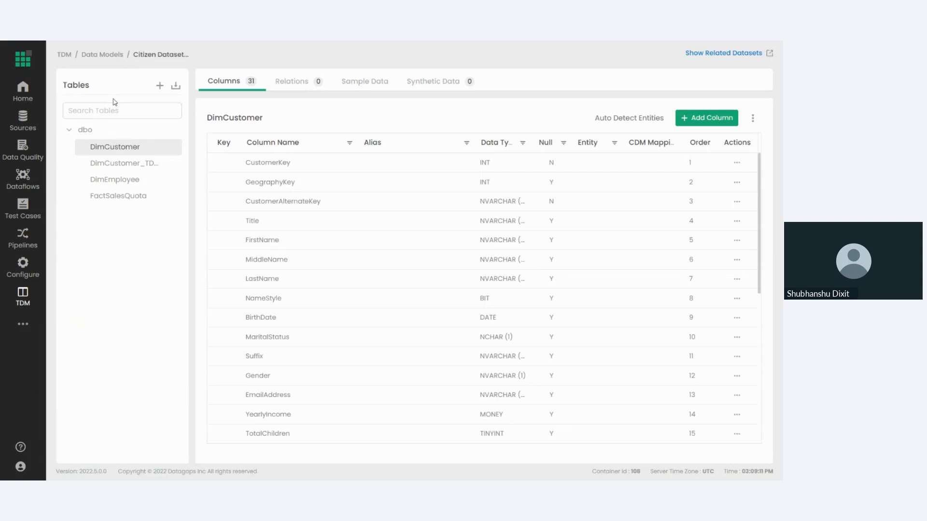
Start importing tables into the data model from the dbo schema of the Microsoft_SQL_Server data source.
{"action": "left_click", "coordinate": [174, 87]}
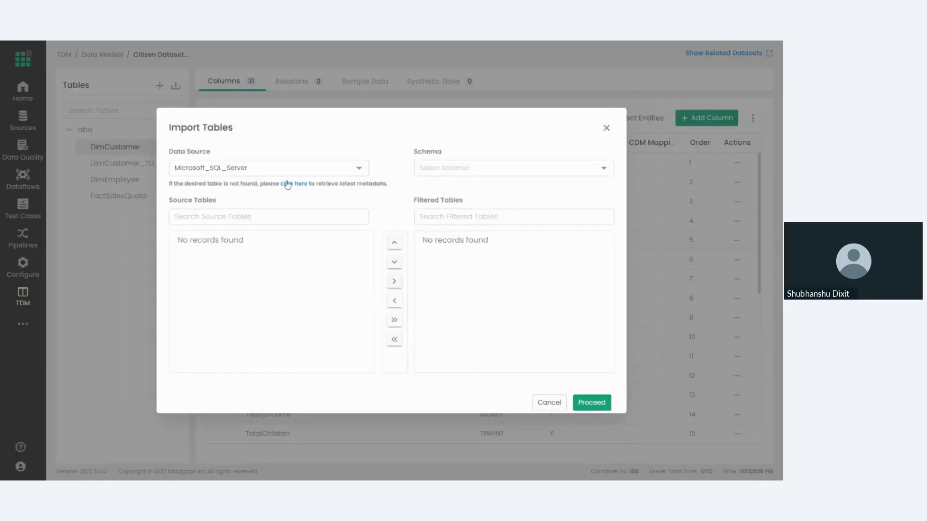
{"action": "left_click", "coordinate": [339, 173]}
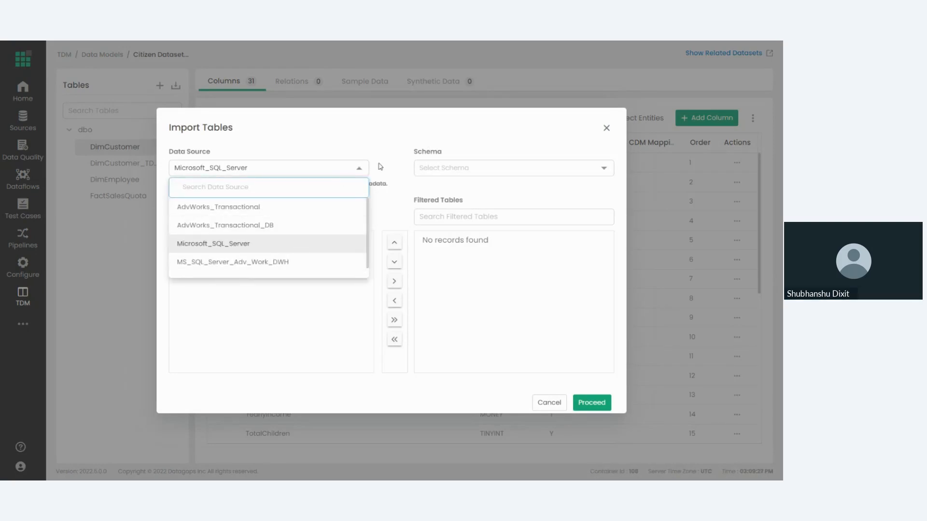
{"action": "left_click", "coordinate": [412, 187]}
{"action": "left_click", "coordinate": [442, 176]}
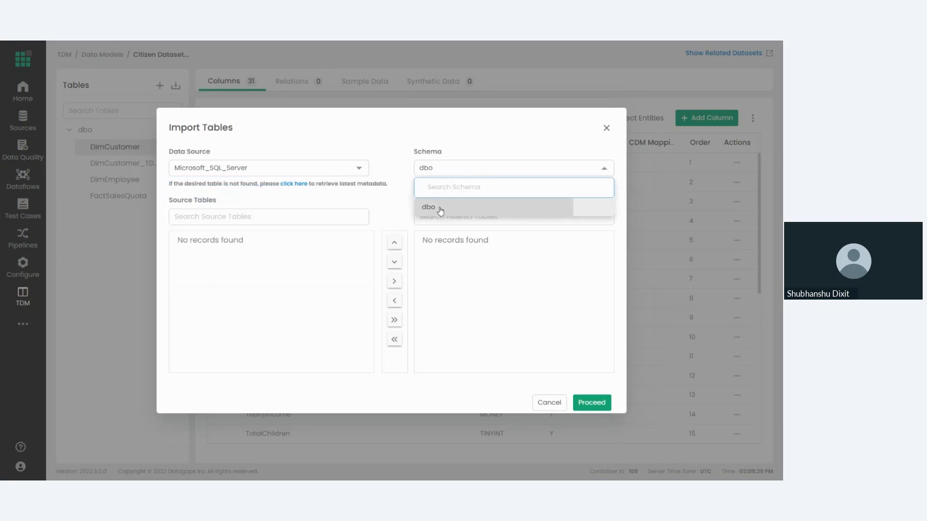
{"action": "left_click", "coordinate": [440, 210]}
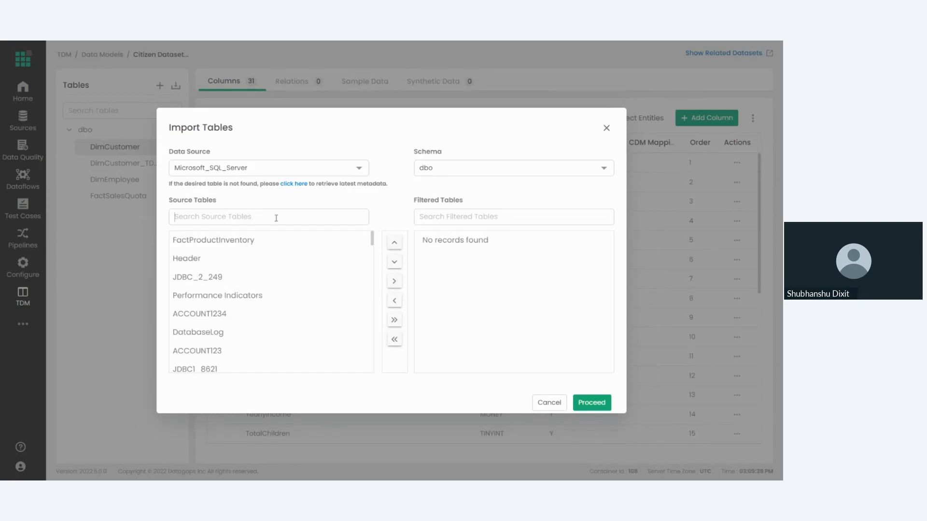
Search the source tables for "empl" and add DimEmployeeDemo to the tables being imported.
{"action": "type", "text": "empl"}
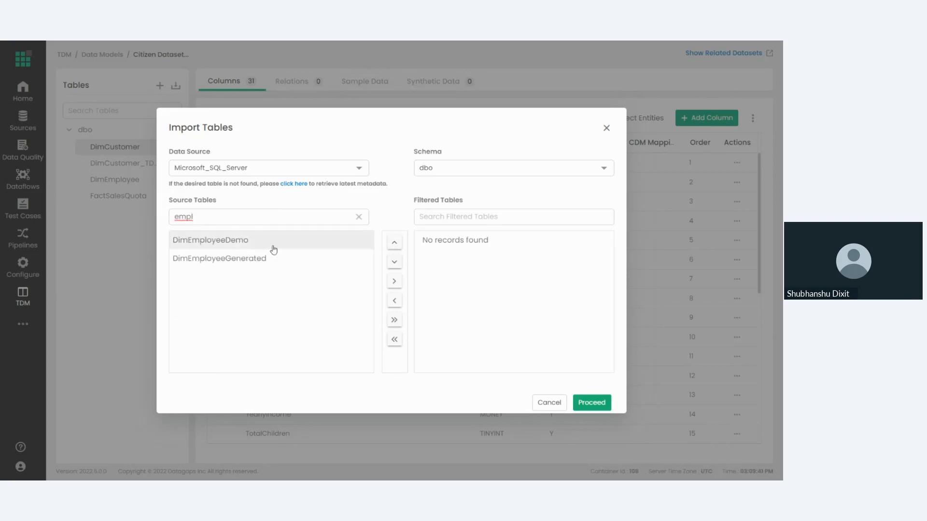
{"action": "left_click", "coordinate": [275, 241]}
{"action": "left_click", "coordinate": [394, 283]}
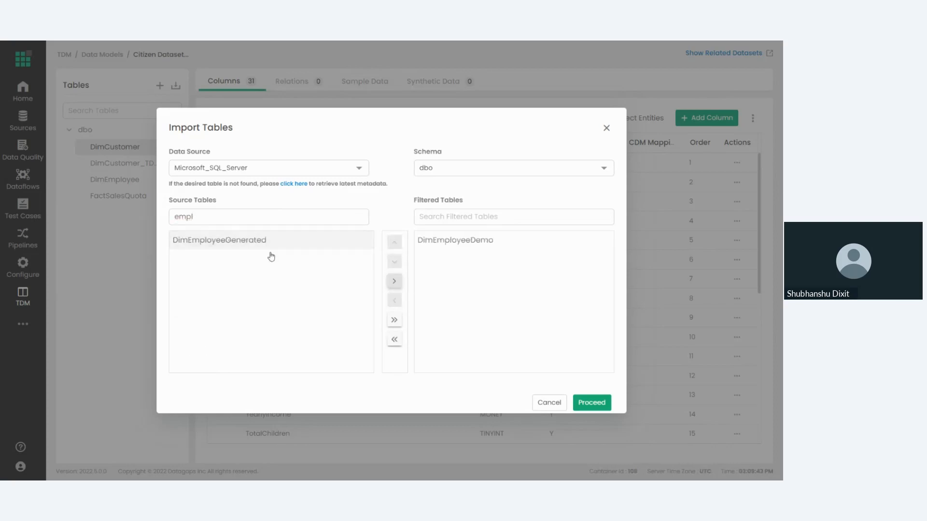
Search the source tables for "test", add CustomersTestdata to the selection and import the selected tables.
{"action": "left_click_drag", "start_coordinate": [220, 216], "coordinate": [170, 222]}
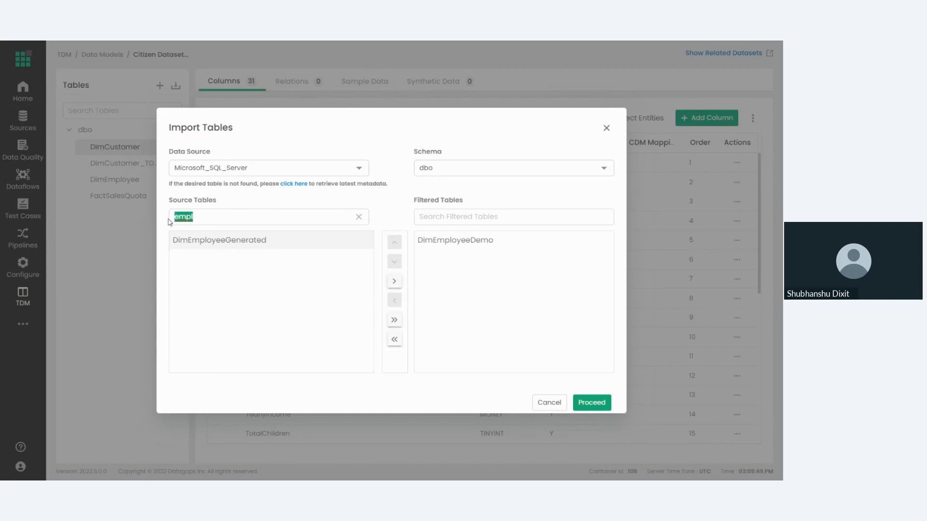
{"action": "type", "text": "test"}
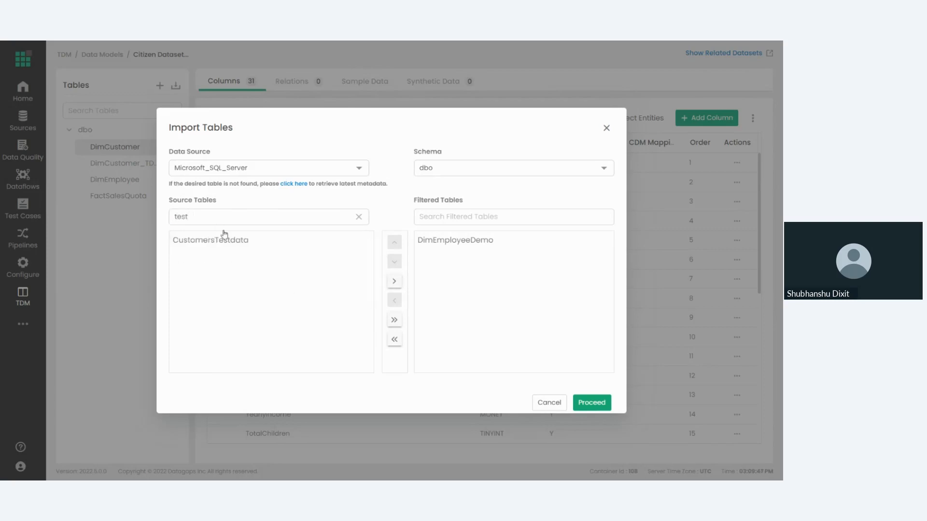
{"action": "left_click", "coordinate": [227, 240]}
{"action": "left_click", "coordinate": [394, 281]}
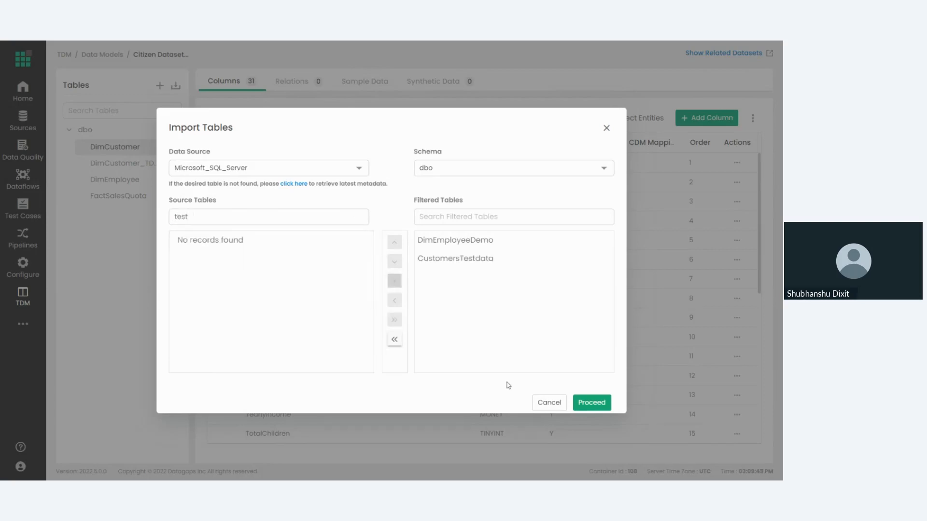
{"action": "left_click", "coordinate": [586, 403]}
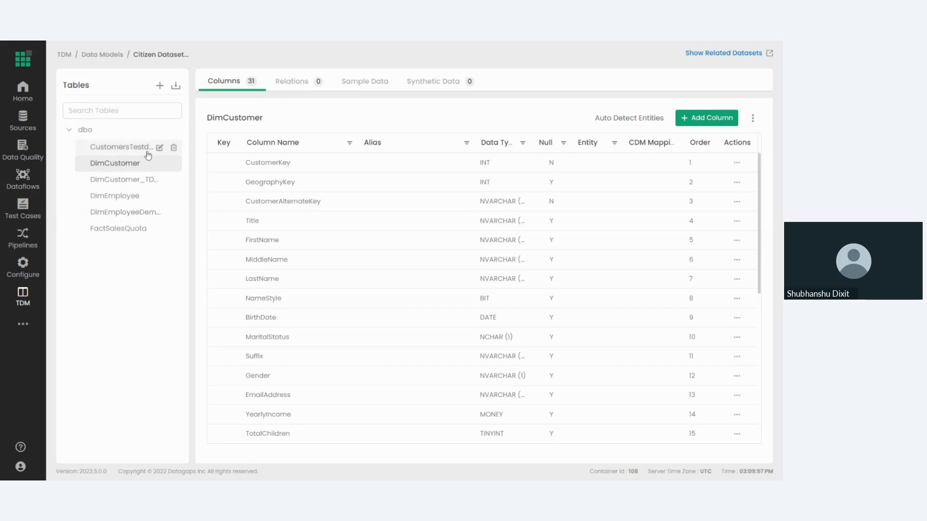
Delete the CustomersTestdata table from the Citizen Datasets data model.
{"action": "left_click", "coordinate": [173, 148]}
{"action": "left_click", "coordinate": [413, 318]}
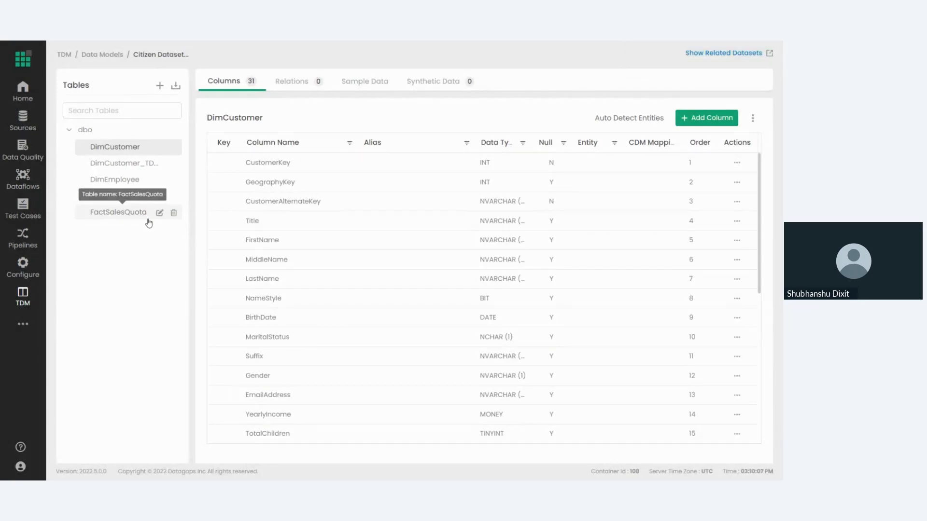
Examine the form for manually adding a table to the data model, and close it without saving.
{"action": "left_click", "coordinate": [160, 86]}
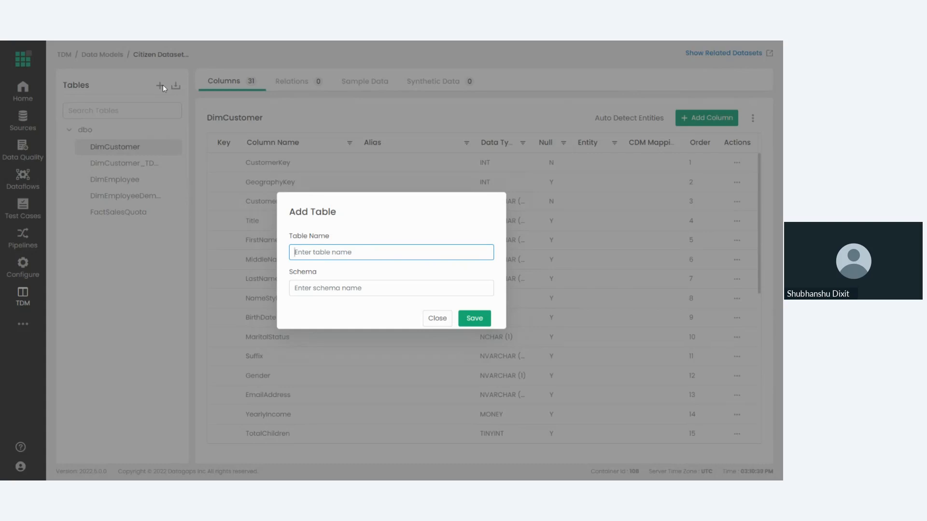
{"action": "left_click", "coordinate": [447, 324]}
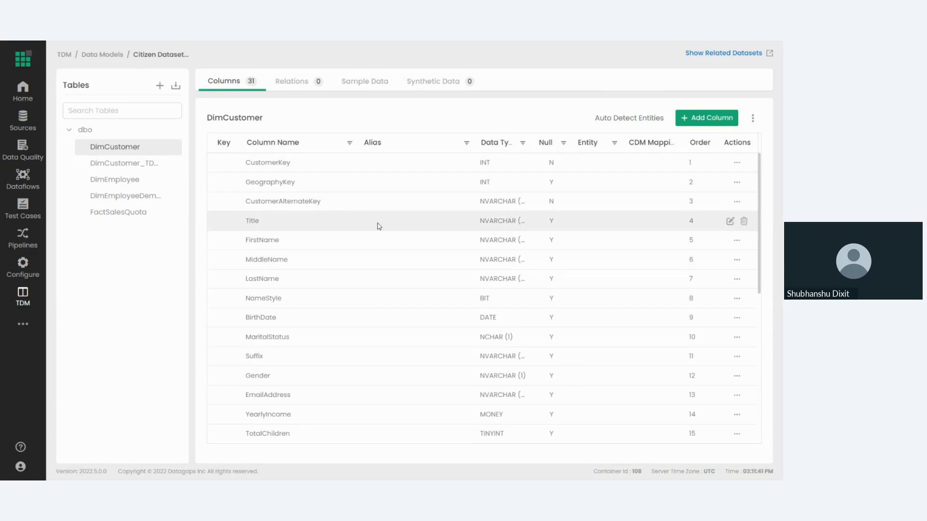
Try out the new column form for DimCustomer with datatype NCHAR and length 10, and close it without saving.
{"action": "left_click", "coordinate": [684, 118]}
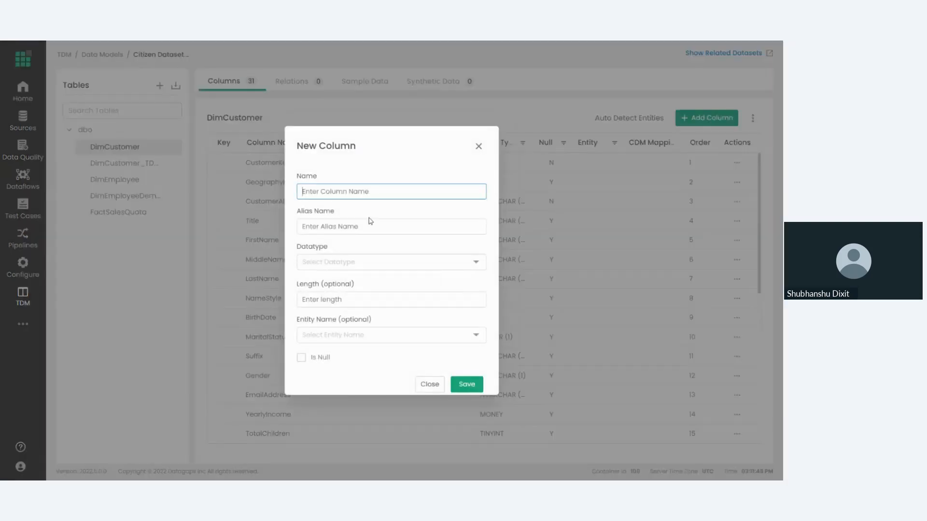
{"action": "left_click", "coordinate": [382, 262]}
{"action": "scroll", "coordinate": [360, 325], "scroll_direction": "down", "scroll_amount": 2}
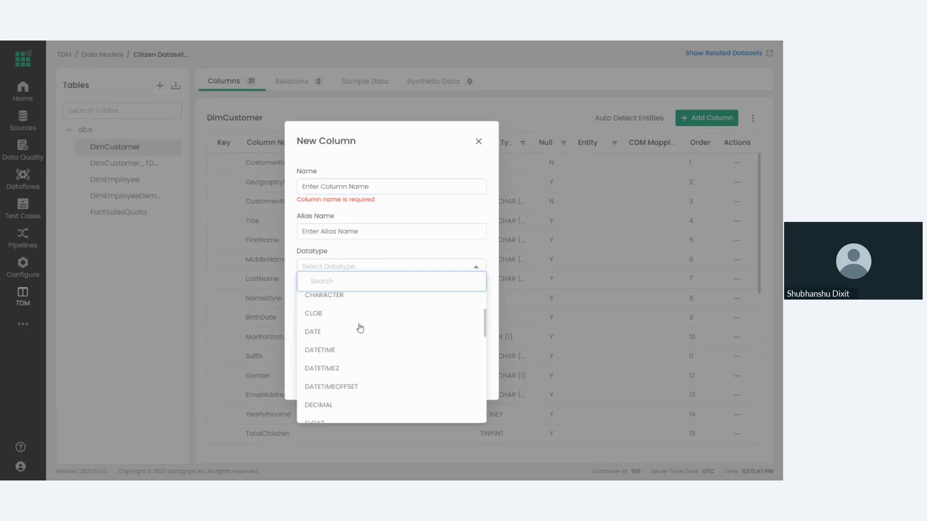
{"action": "left_click", "coordinate": [362, 267]}
{"action": "left_click", "coordinate": [341, 305]}
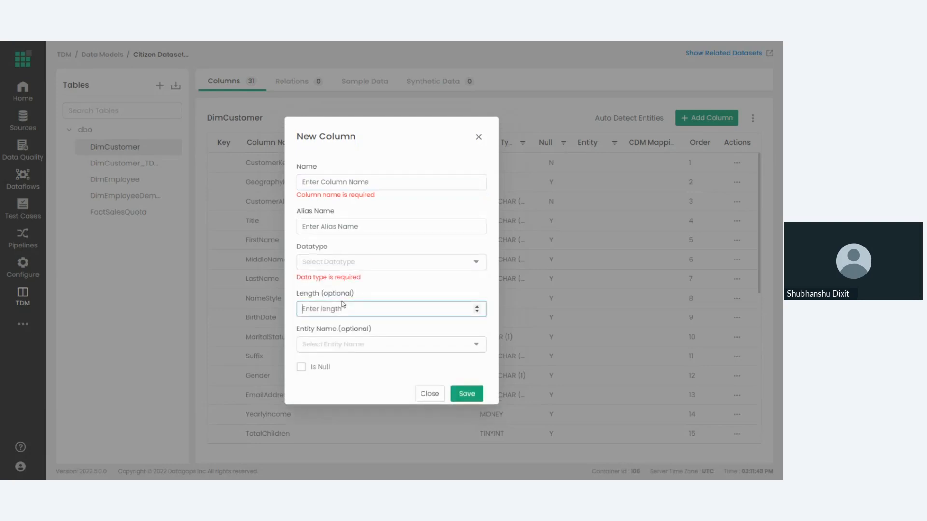
{"action": "left_click", "coordinate": [334, 263]}
{"action": "left_click", "coordinate": [345, 355]}
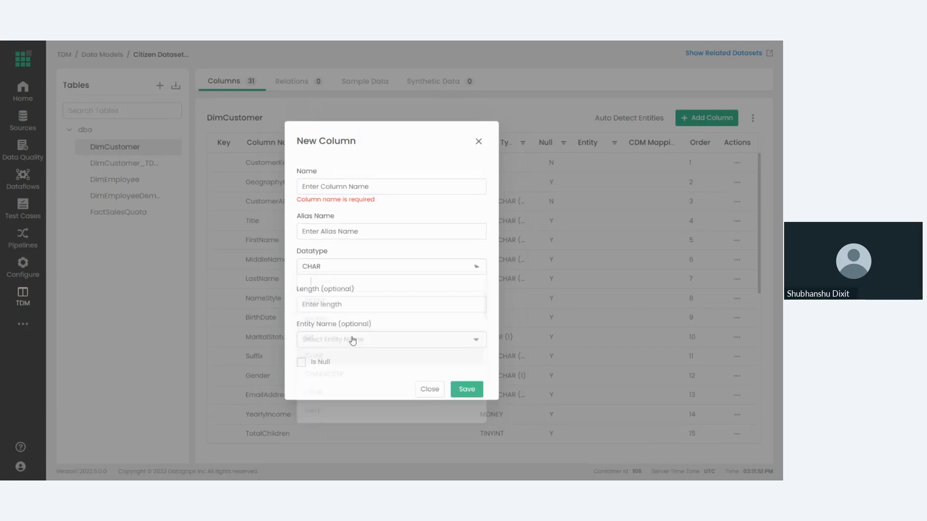
{"action": "left_click", "coordinate": [392, 266]}
{"action": "scroll", "coordinate": [354, 318], "scroll_direction": "down", "scroll_amount": 2}
{"action": "scroll", "coordinate": [354, 320], "scroll_direction": "down", "scroll_amount": 3}
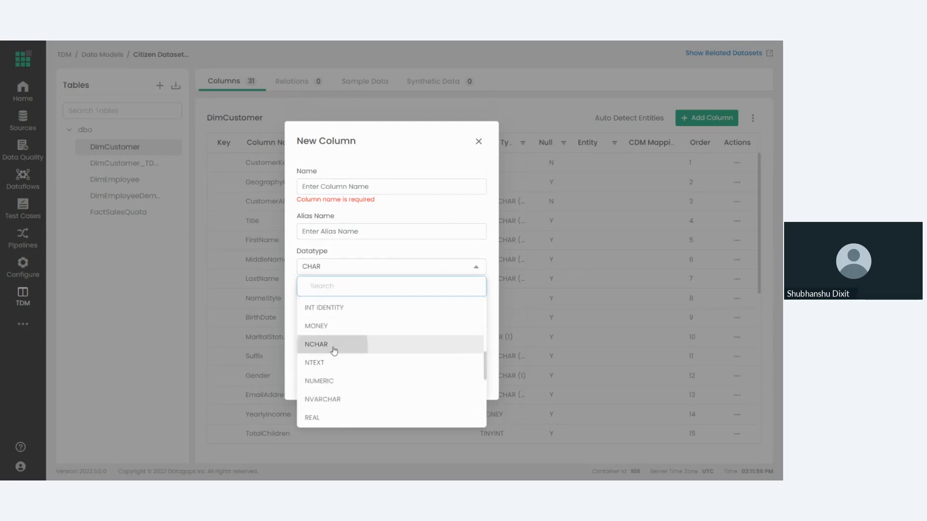
{"action": "left_click", "coordinate": [333, 346]}
{"action": "left_click", "coordinate": [322, 305]}
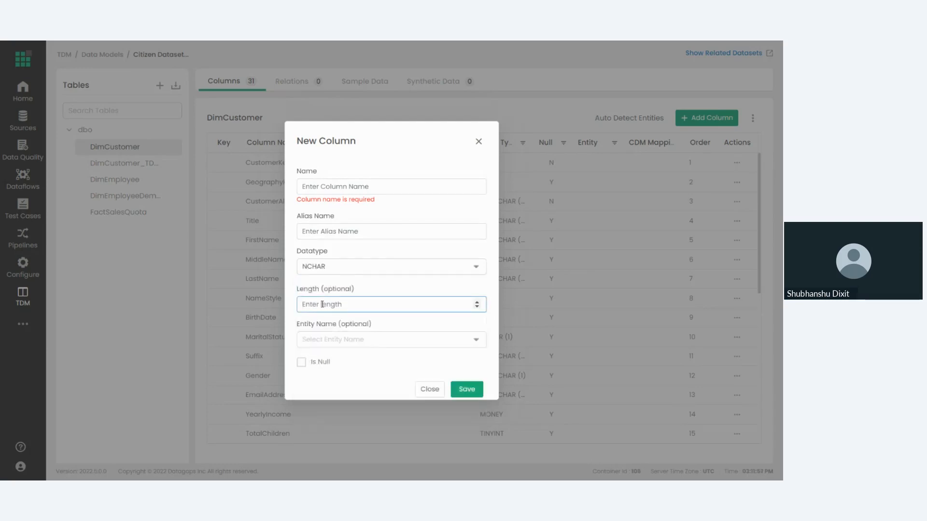
{"action": "type", "text": "1"}
{"action": "key", "text": "BackSpace"}
{"action": "type", "text": "10"}
{"action": "left_click", "coordinate": [478, 143]}
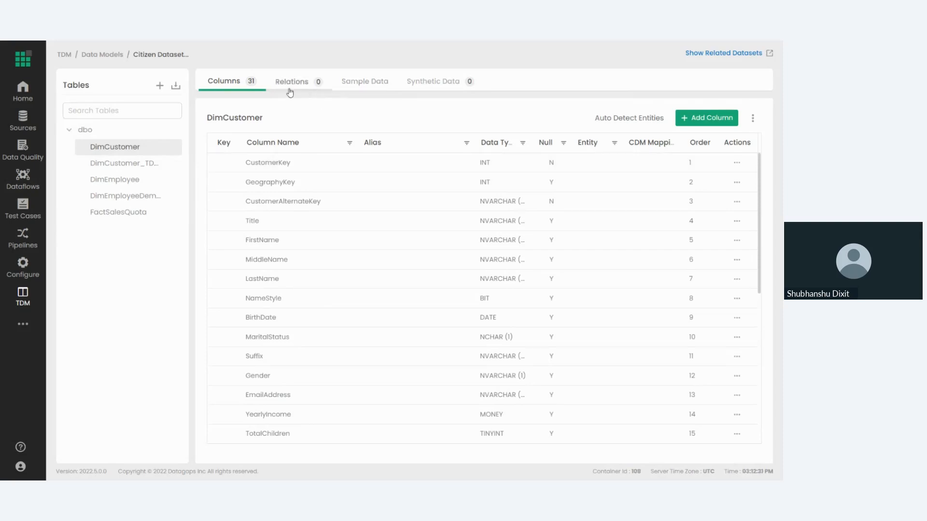
Review the sample data of the DimCustomer_TDM table and open its sample data settings.
{"action": "left_click", "coordinate": [374, 89]}
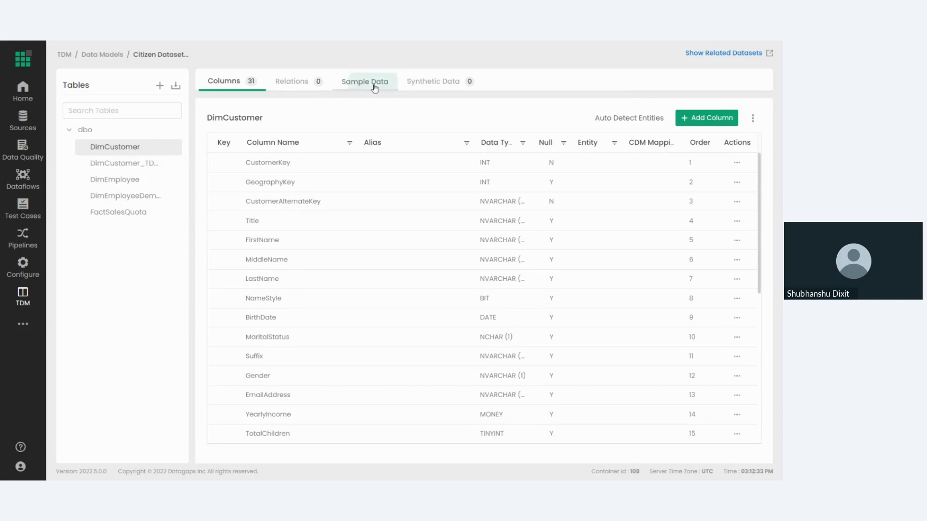
{"action": "left_click", "coordinate": [104, 164]}
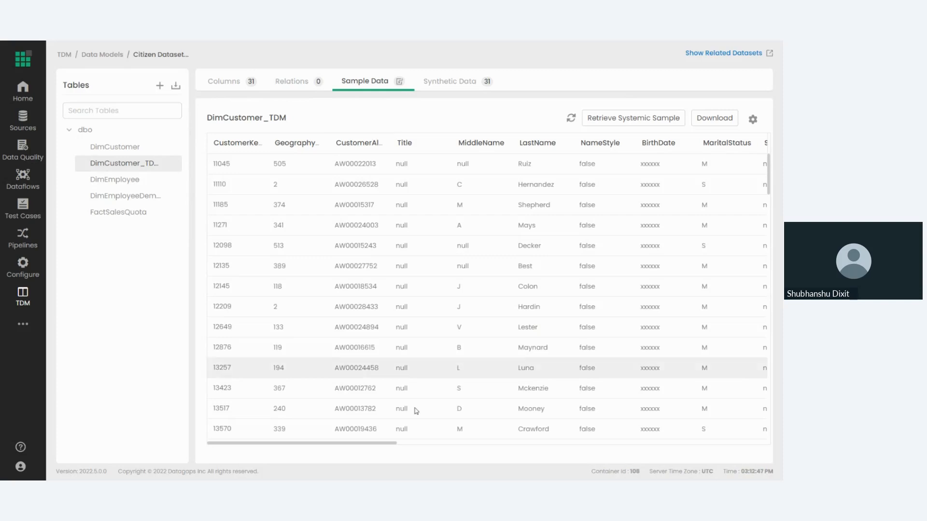
{"action": "mouse_move", "coordinate": [371, 446]}
{"action": "left_mouse_down"}
{"action": "mouse_move", "coordinate": [726, 462]}
{"action": "mouse_move", "coordinate": [706, 444]}
{"action": "mouse_move", "coordinate": [362, 443]}
{"action": "left_mouse_up"}
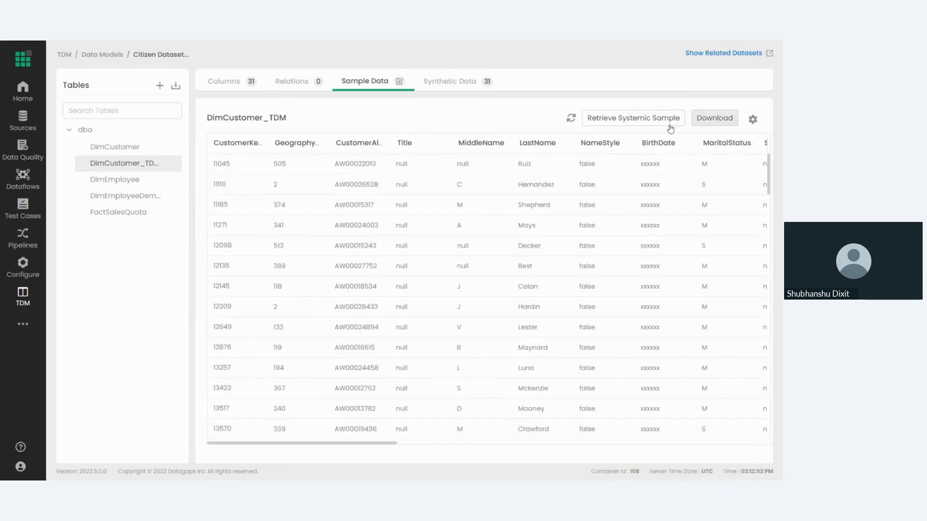
{"action": "left_click", "coordinate": [750, 119]}
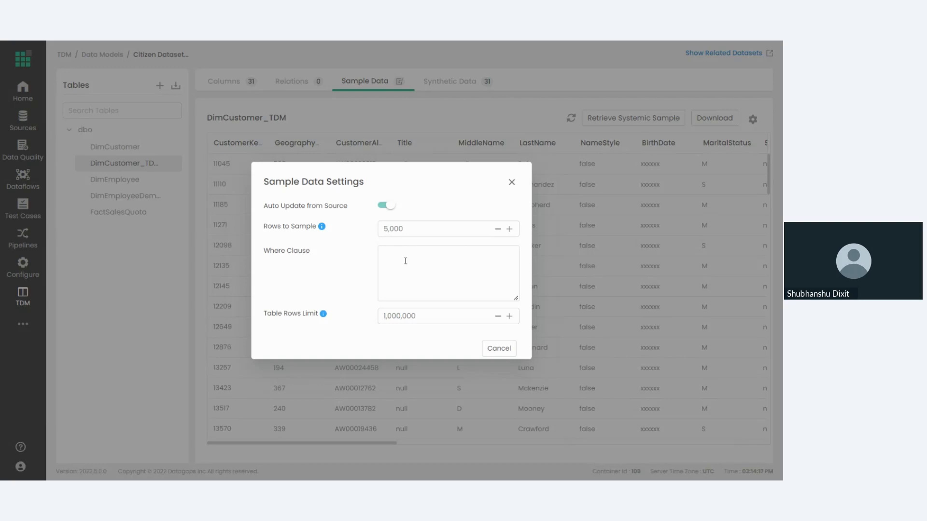
Close the sample data settings, open the synthetic data configuration of DimCustomer_TDM, and set the CustomerKey sub type to Integer.
{"action": "left_click", "coordinate": [512, 183]}
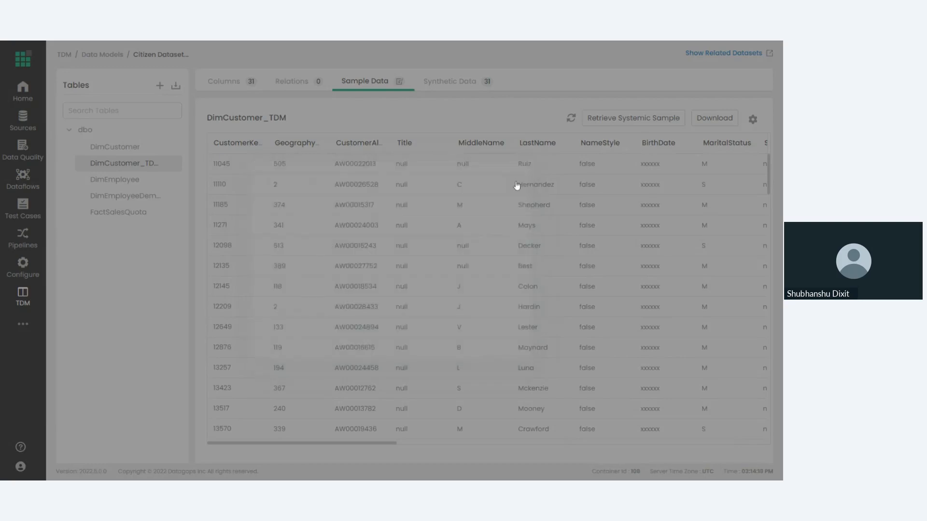
{"action": "left_click", "coordinate": [451, 81]}
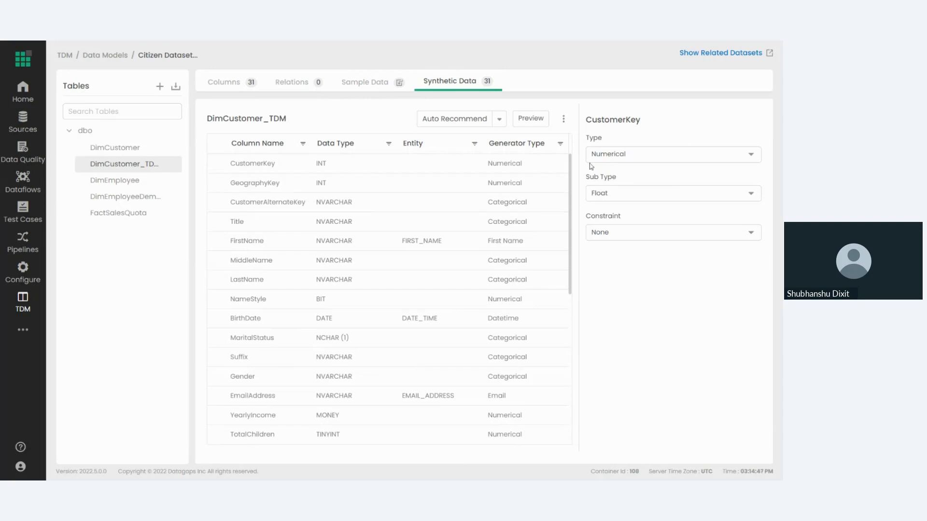
{"action": "left_click", "coordinate": [615, 195]}
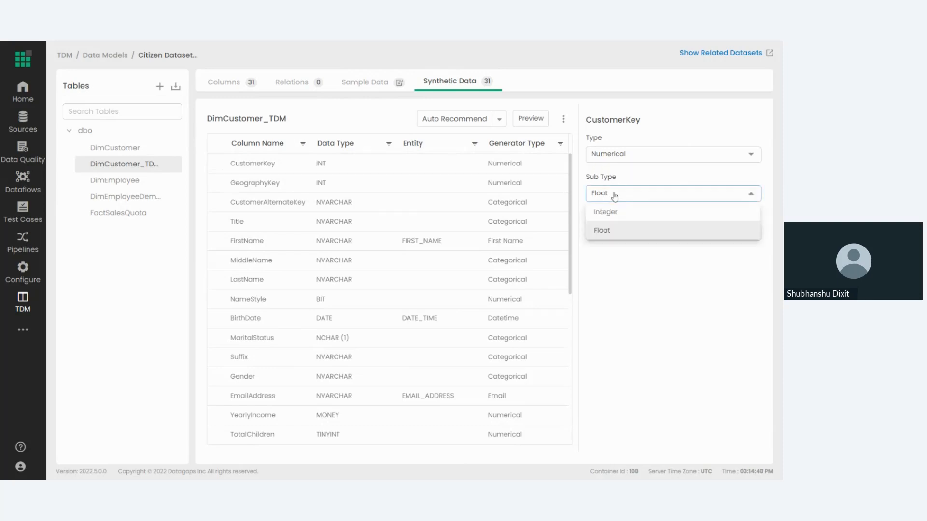
{"action": "left_click", "coordinate": [629, 214]}
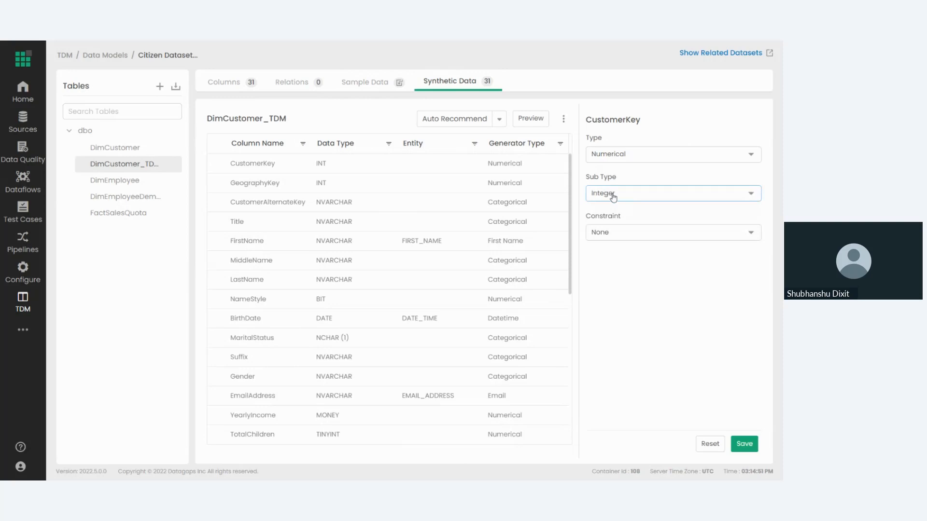
Try an Is Greater Than constraint with value 56 on CustomerKey, and set the constraint back to None.
{"action": "left_click", "coordinate": [630, 233]}
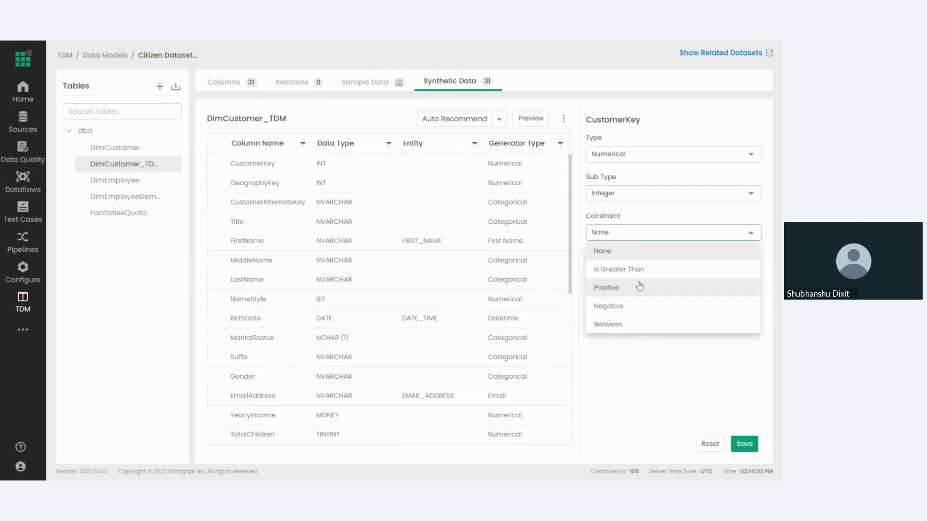
{"action": "left_click", "coordinate": [638, 270]}
{"action": "left_click", "coordinate": [630, 260]}
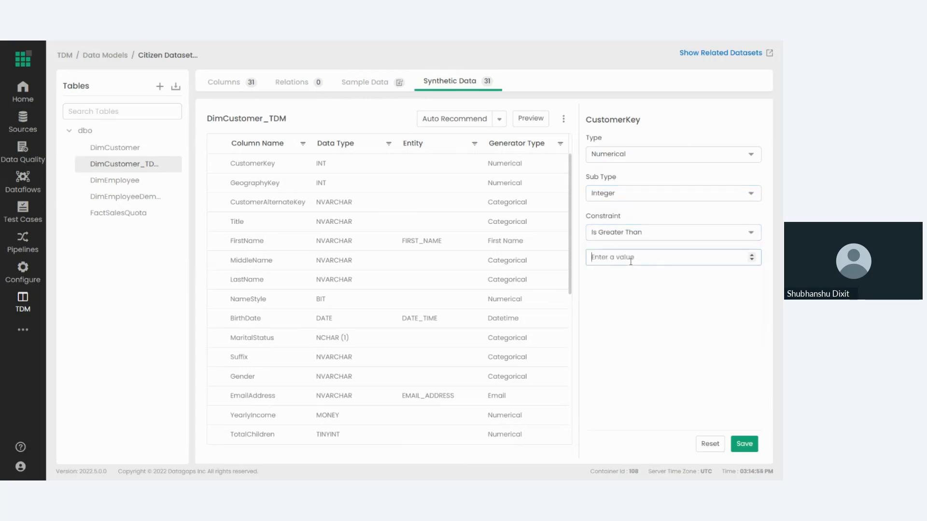
{"action": "type", "text": "56"}
{"action": "left_click", "coordinate": [659, 317]}
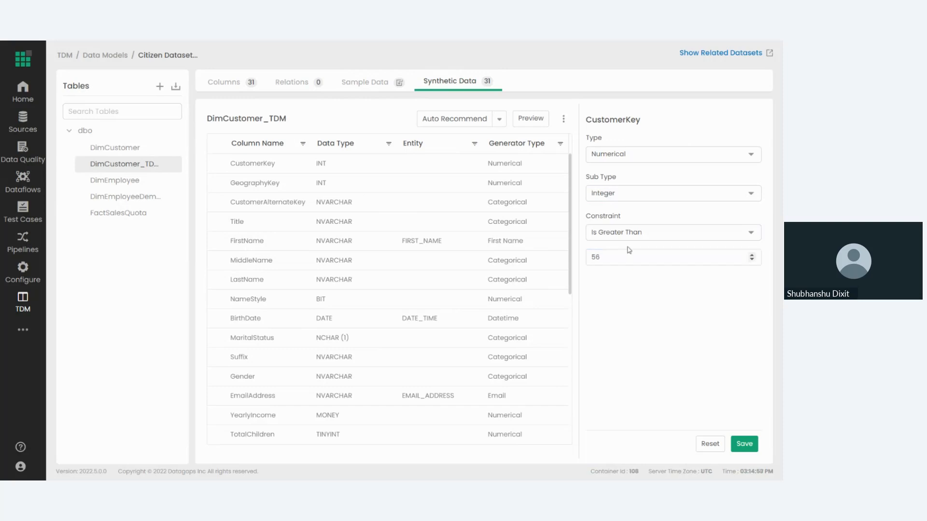
{"action": "left_click", "coordinate": [626, 236]}
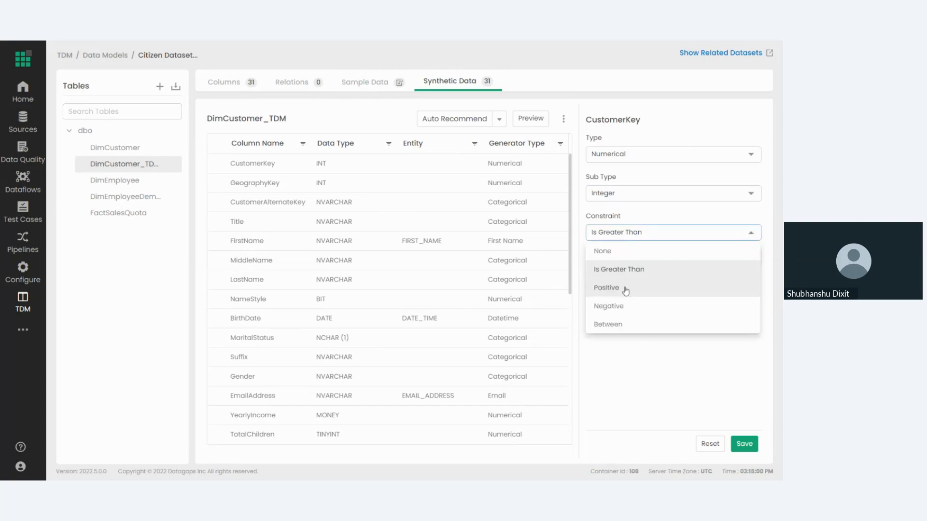
{"action": "left_click", "coordinate": [607, 251]}
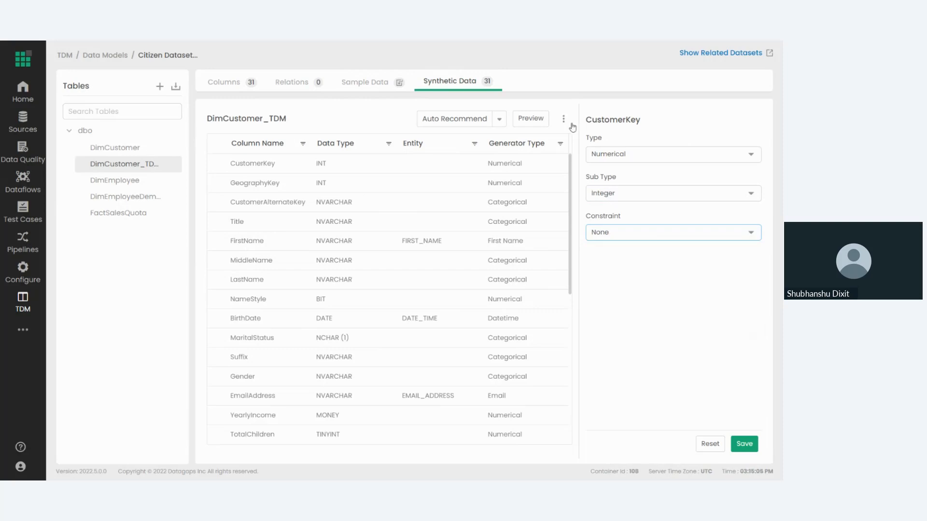
Examine the generator types available for the CustomerKey column without changing the selection.
{"action": "left_click", "coordinate": [636, 155]}
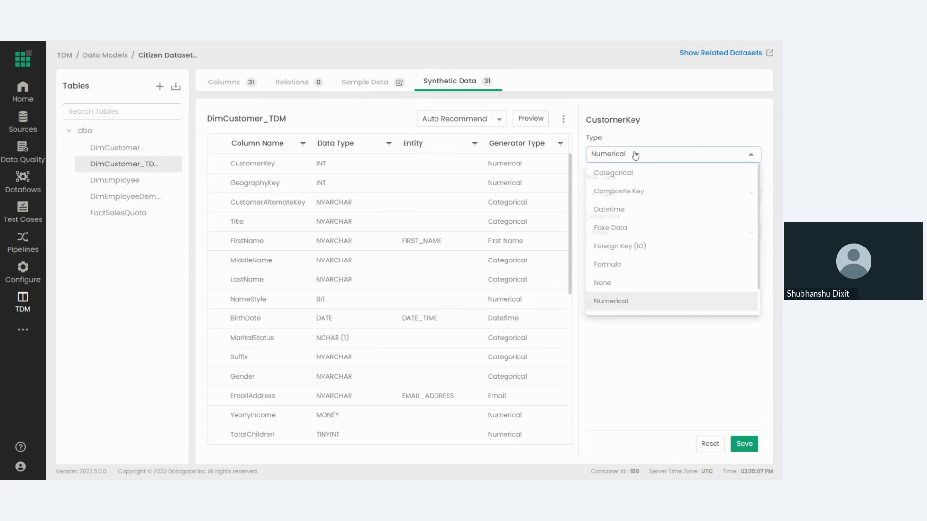
{"action": "left_click", "coordinate": [635, 155]}
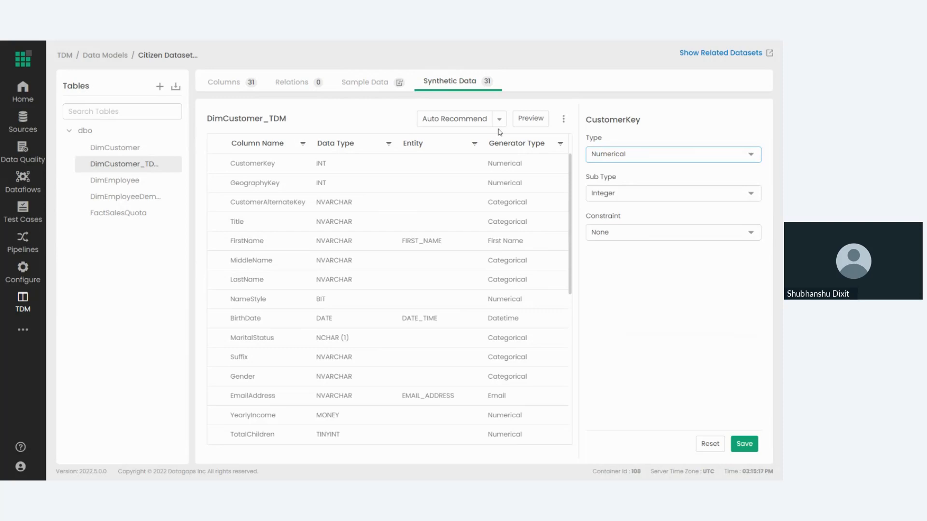
{"action": "left_click", "coordinate": [531, 119]}
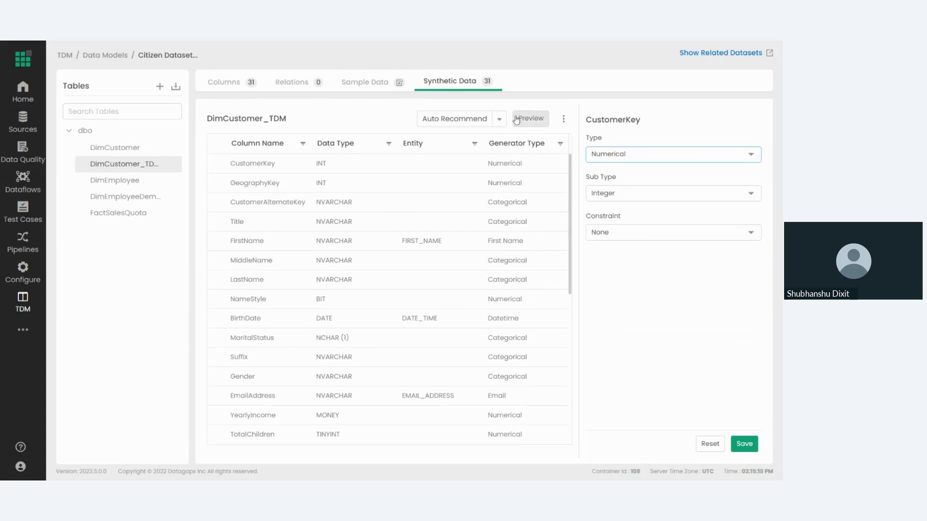
{"action": "left_click", "coordinate": [639, 156]}
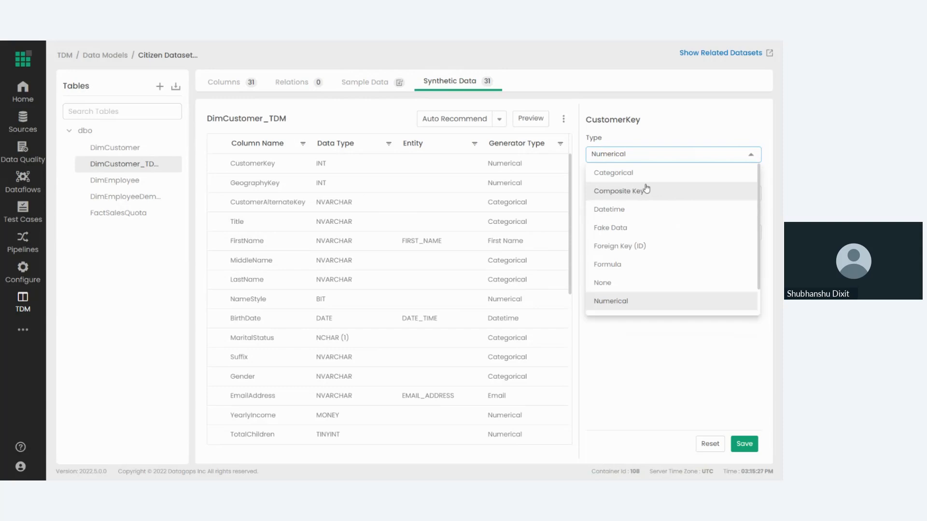
{"action": "left_click", "coordinate": [368, 222]}
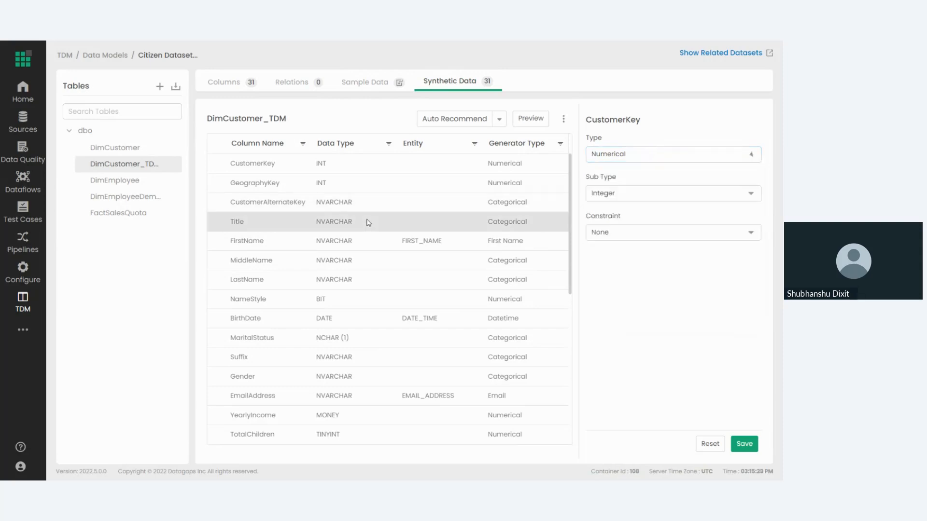
Try the Group Columns constraint on the Title column and reset the column's generator settings.
{"action": "left_click", "coordinate": [368, 222]}
{"action": "left_click", "coordinate": [414, 320]}
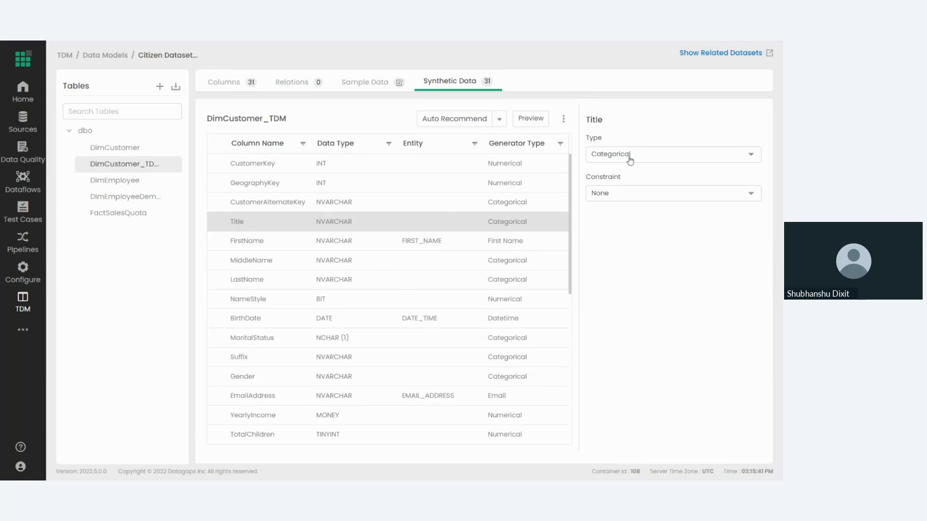
{"action": "left_click", "coordinate": [666, 194]}
{"action": "left_click", "coordinate": [649, 229]}
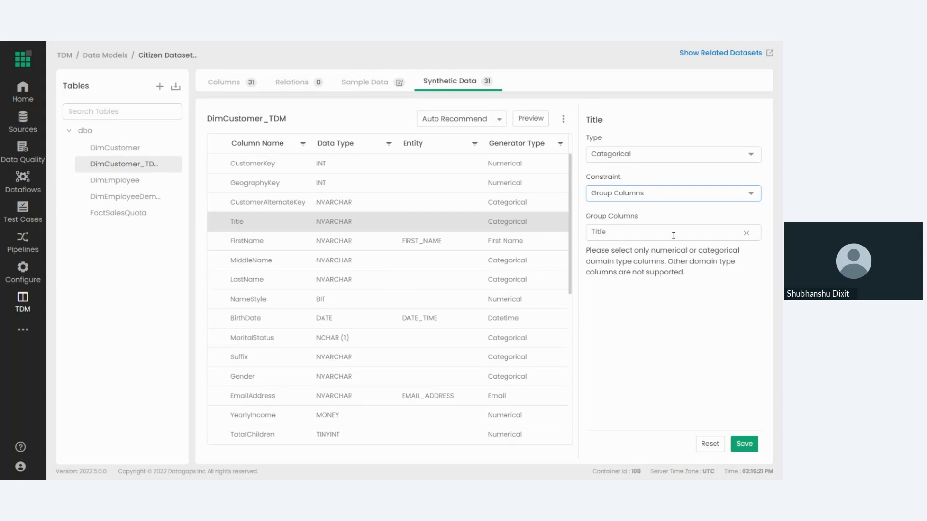
{"action": "left_click", "coordinate": [703, 447]}
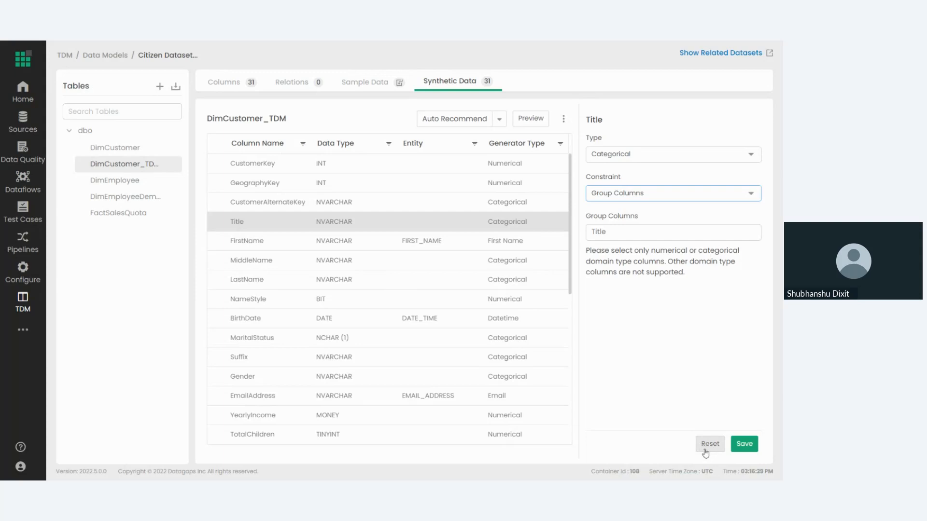
Try the Composite Key generator type on the Title column with sub type String, and inspect its regular expression setting.
{"action": "left_click", "coordinate": [638, 154]}
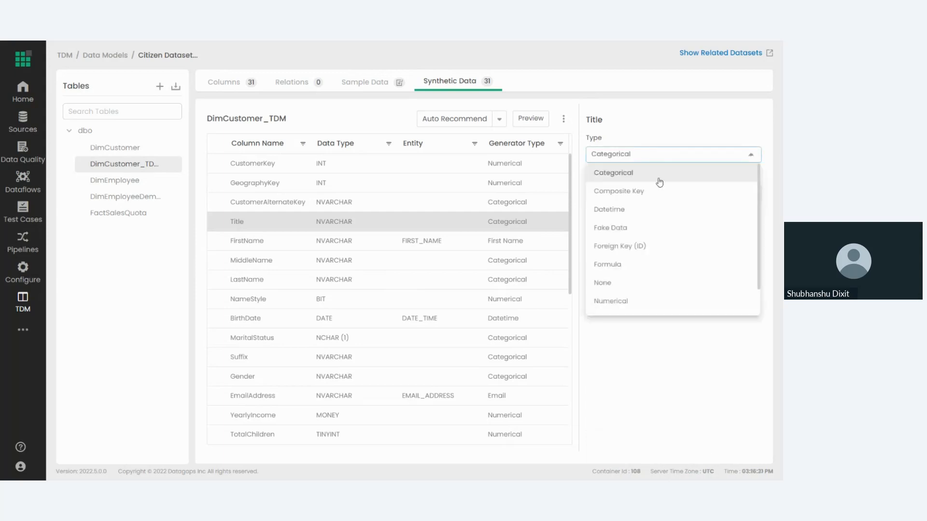
{"action": "left_click", "coordinate": [653, 192]}
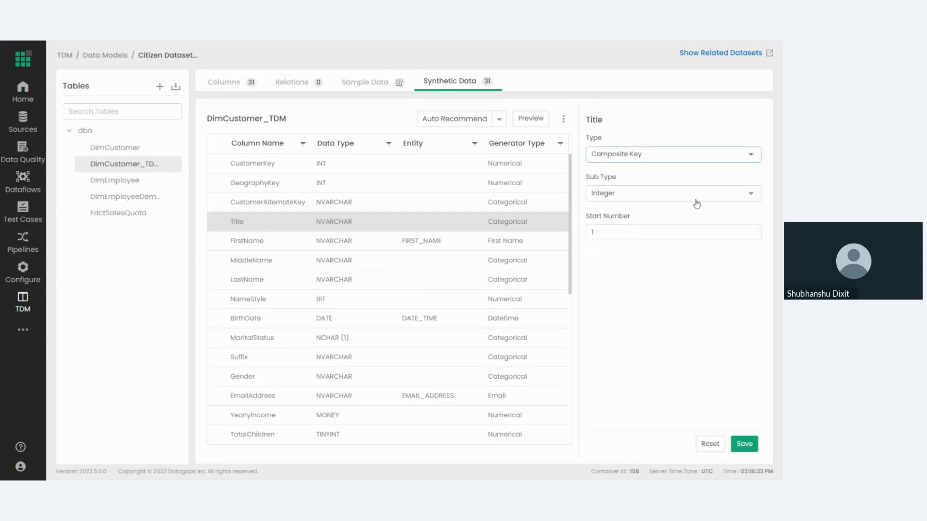
{"action": "left_click", "coordinate": [696, 198]}
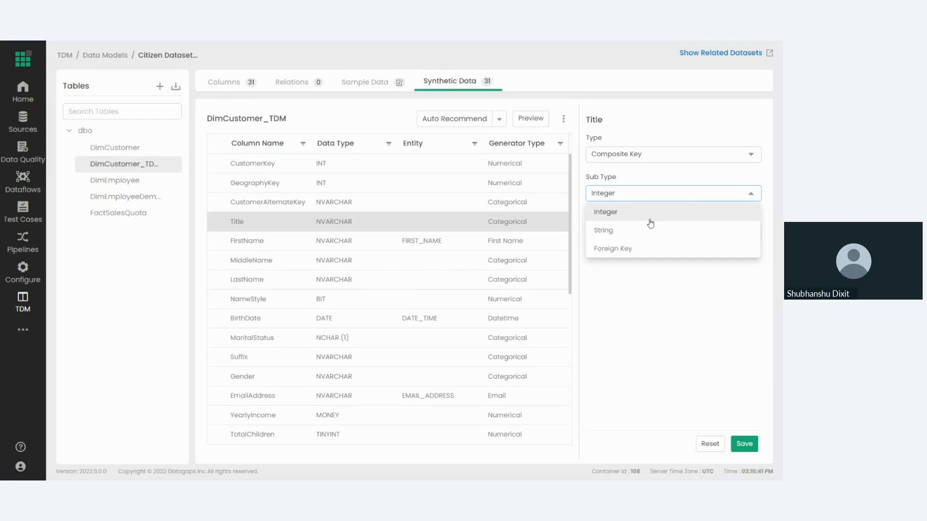
{"action": "left_click", "coordinate": [619, 235]}
{"action": "left_click", "coordinate": [645, 234]}
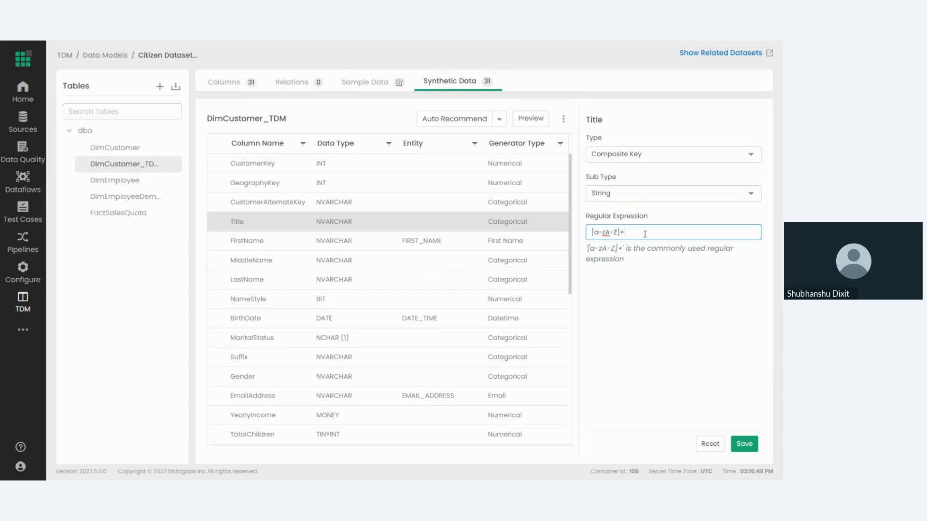
Try the Datetime generator type on the Title column with format type Date, and browse the available date formats.
{"action": "left_click", "coordinate": [599, 165]}
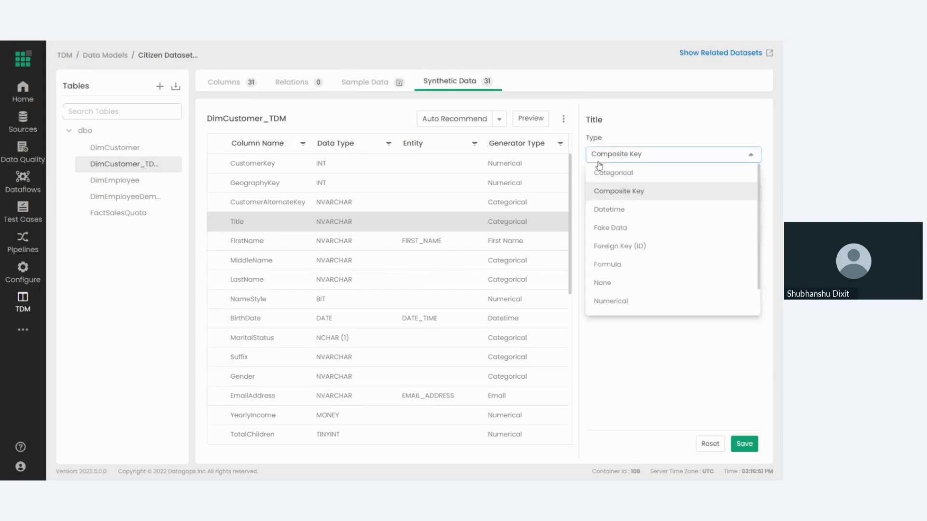
{"action": "left_click", "coordinate": [621, 209]}
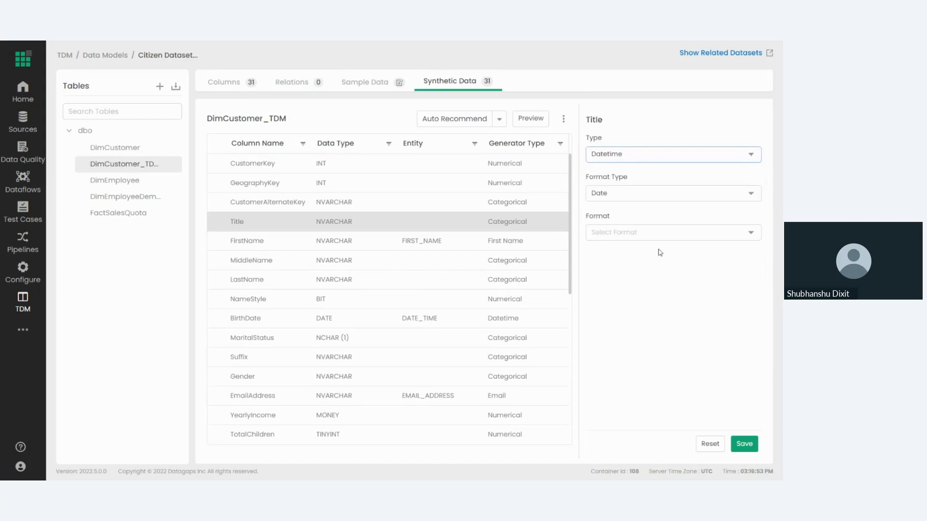
{"action": "left_click", "coordinate": [635, 197]}
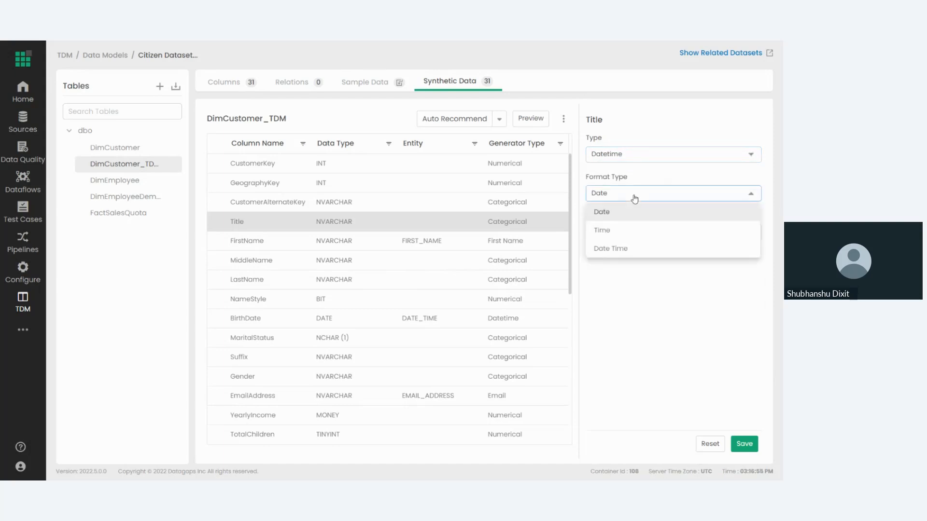
{"action": "left_click", "coordinate": [605, 212]}
{"action": "left_click", "coordinate": [611, 235]}
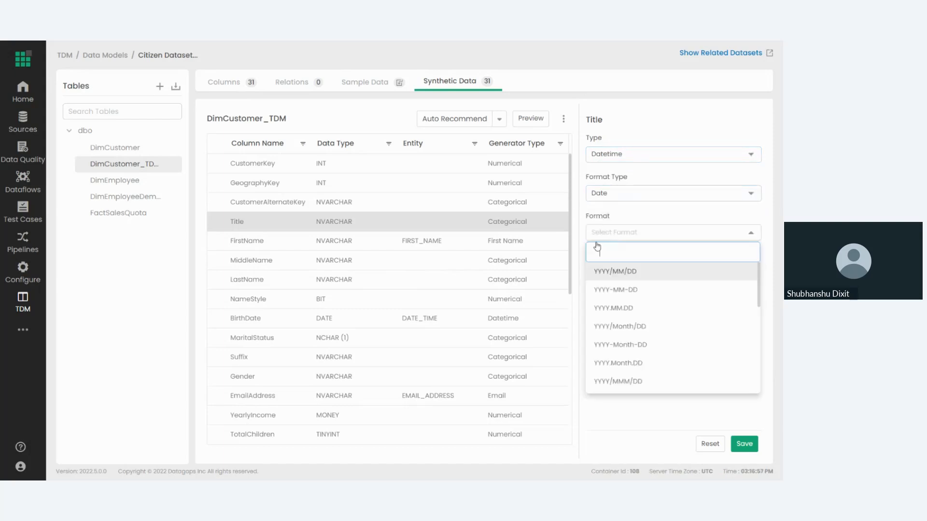
{"action": "scroll", "coordinate": [618, 314], "scroll_direction": "down", "scroll_amount": 5}
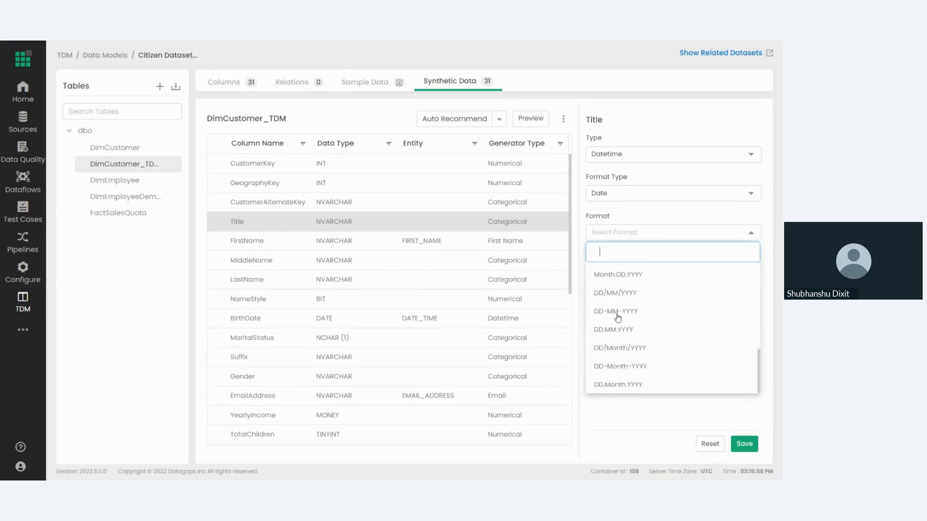
{"action": "scroll", "coordinate": [625, 325], "scroll_direction": "up", "scroll_amount": 5}
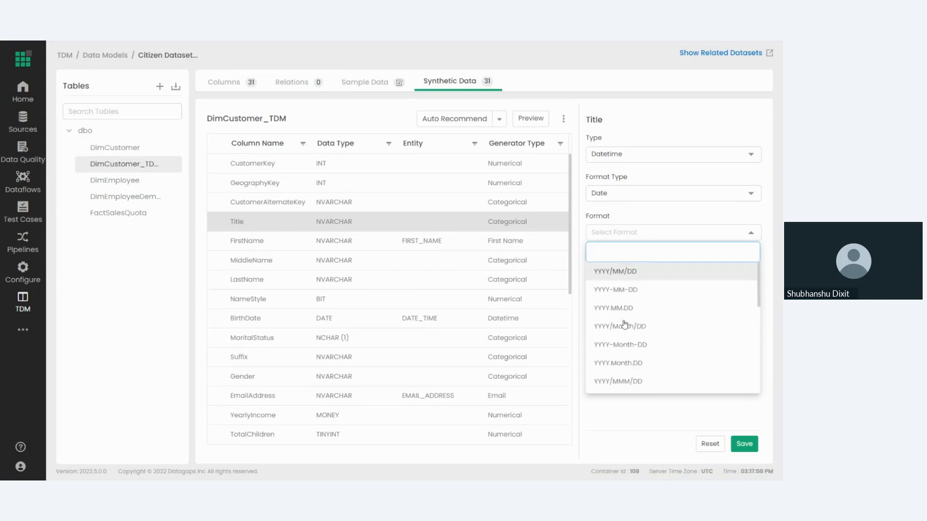
Try the Formula generator type on the Title column, and look through the sample Python codes for formulas.
{"action": "left_click", "coordinate": [630, 160]}
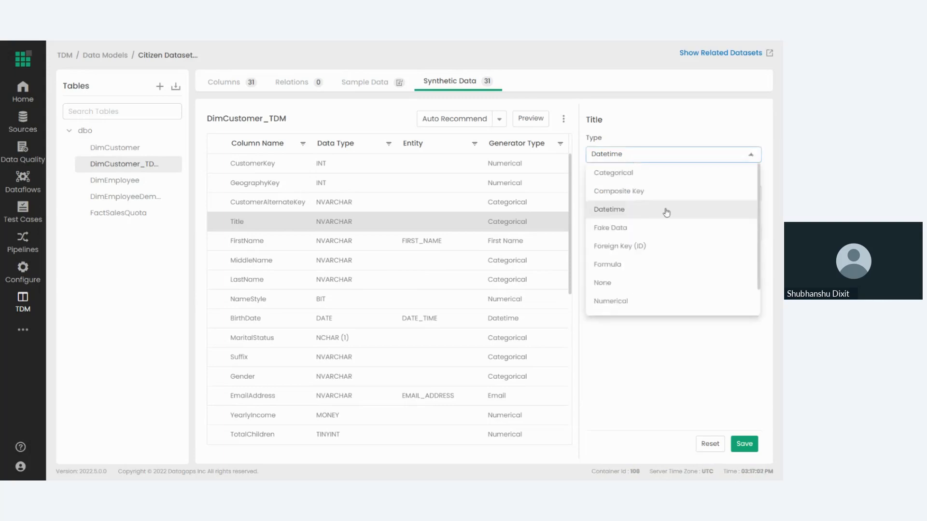
{"action": "left_click", "coordinate": [616, 264]}
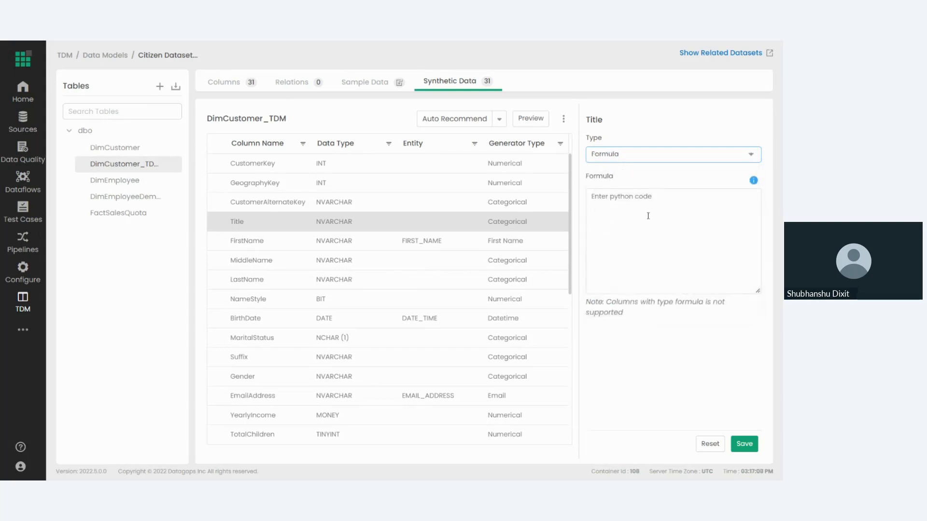
{"action": "left_click", "coordinate": [647, 215]}
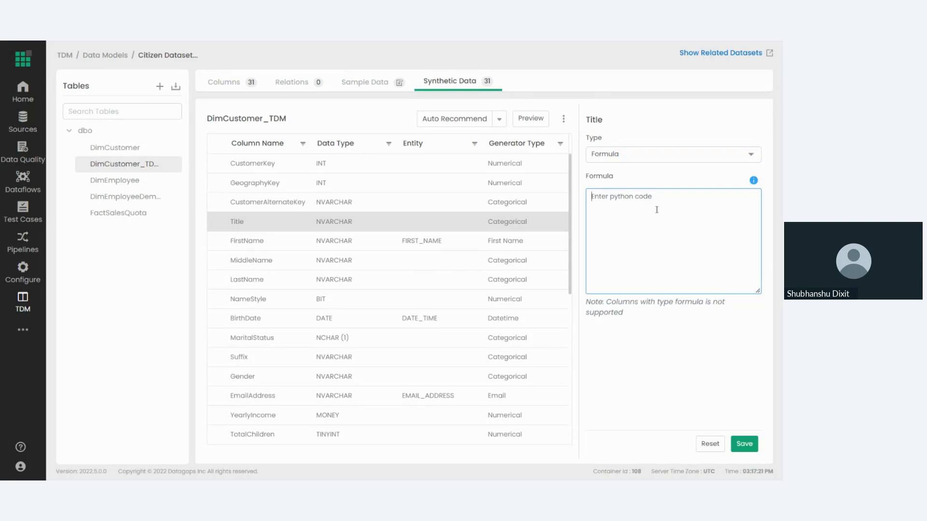
{"action": "left_click", "coordinate": [753, 181]}
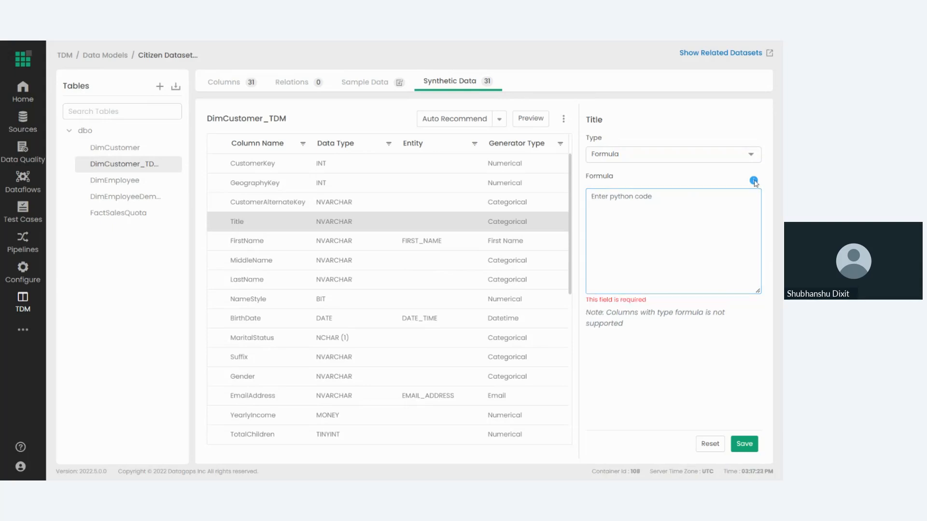
{"action": "left_click", "coordinate": [754, 181]}
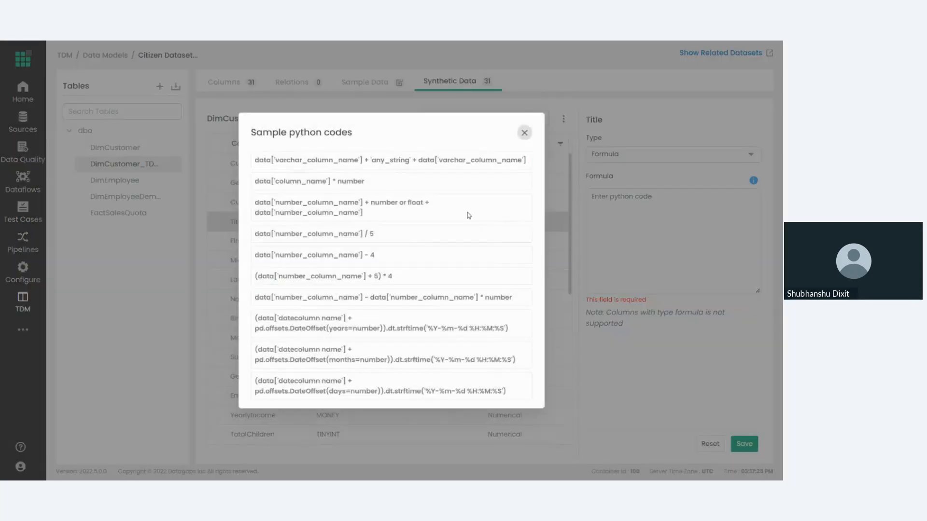
{"action": "left_click", "coordinate": [524, 133]}
Try the None generator type on the Title column, followed by Numerical with sub type Integer, and view the available constraints.
{"action": "left_click", "coordinate": [619, 156]}
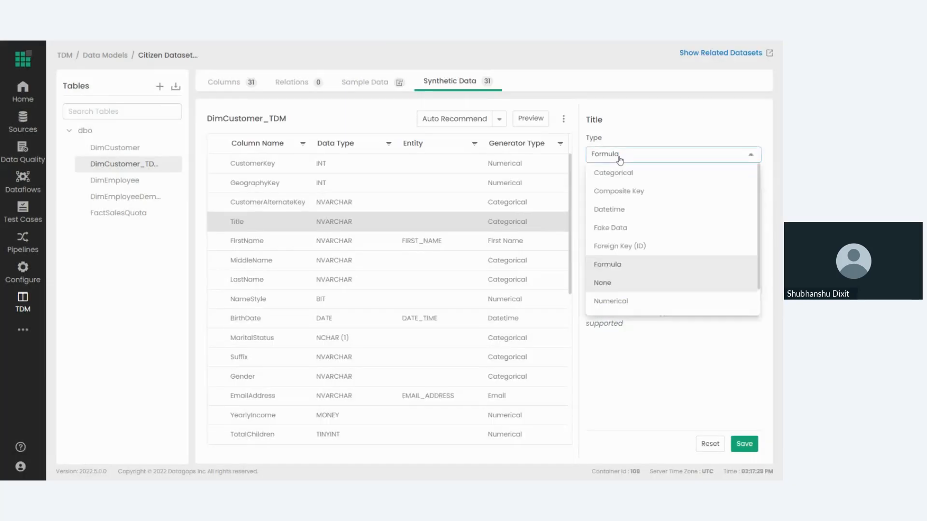
{"action": "left_click", "coordinate": [642, 282]}
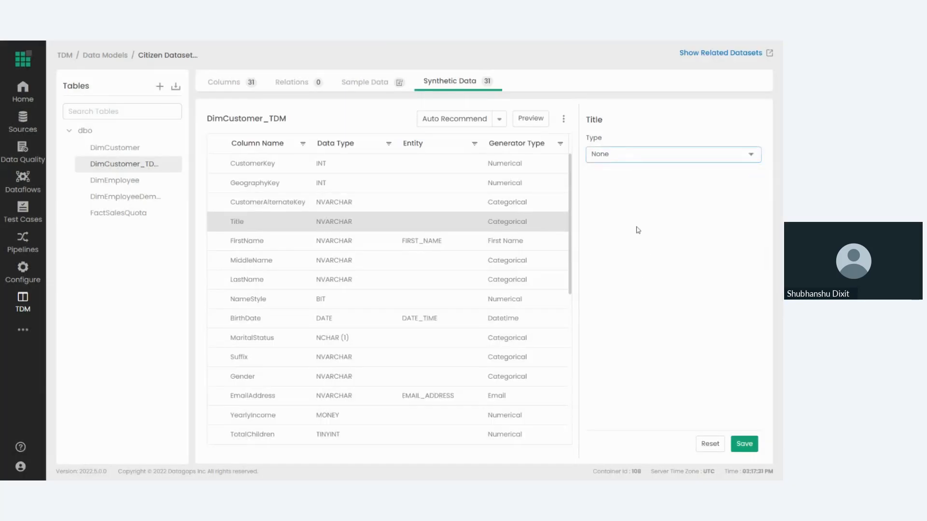
{"action": "left_click", "coordinate": [618, 156]}
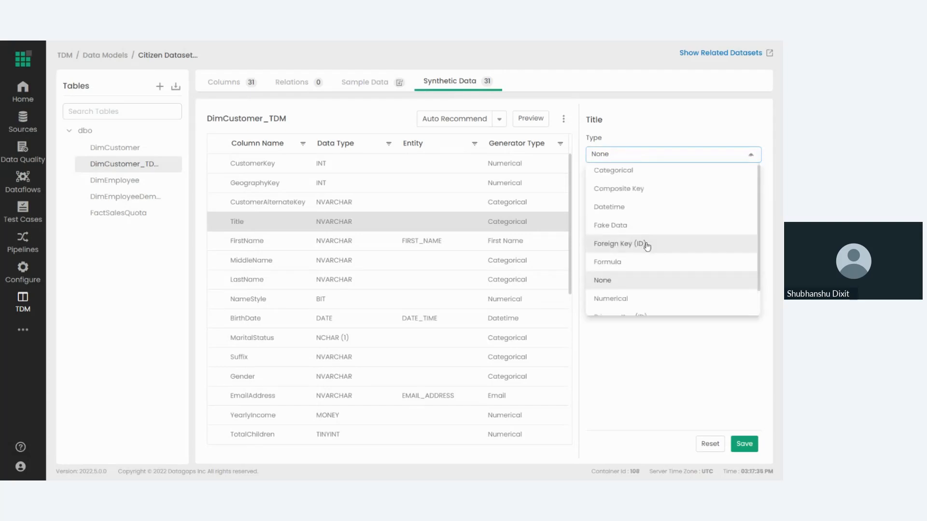
{"action": "scroll", "coordinate": [627, 260], "scroll_direction": "down", "scroll_amount": 2}
{"action": "left_click", "coordinate": [628, 269]}
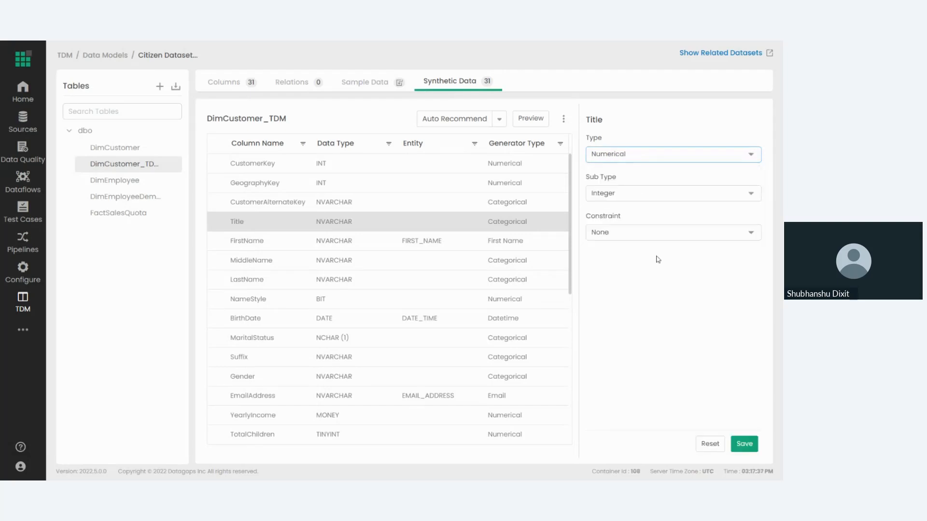
{"action": "left_click", "coordinate": [635, 193]}
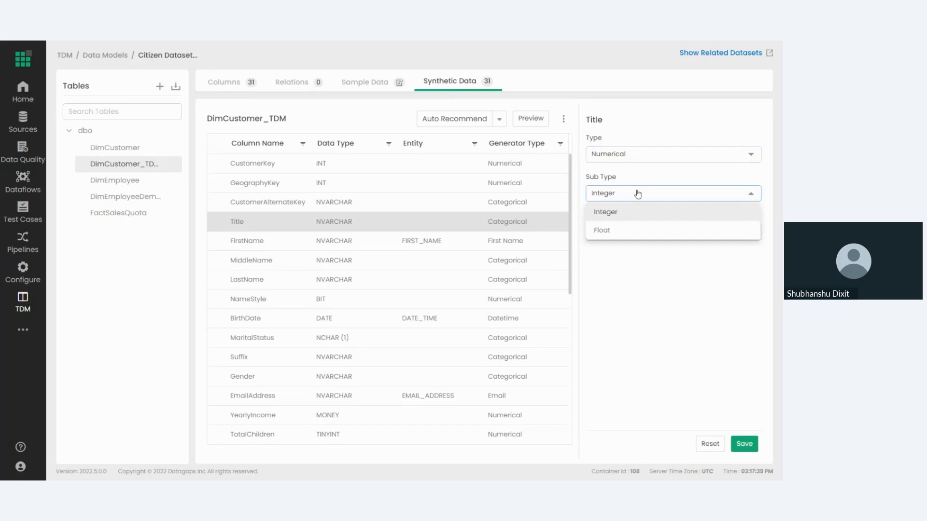
{"action": "left_click", "coordinate": [642, 211]}
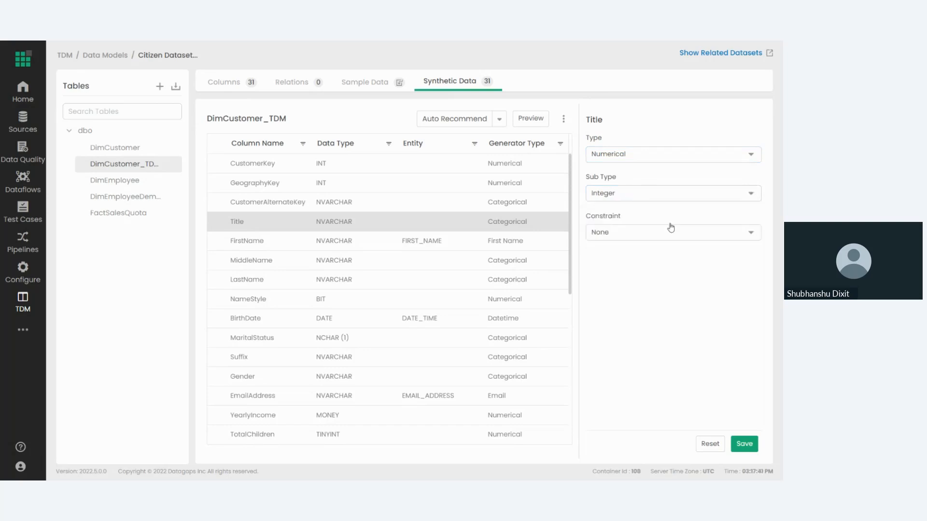
{"action": "left_click", "coordinate": [613, 236]}
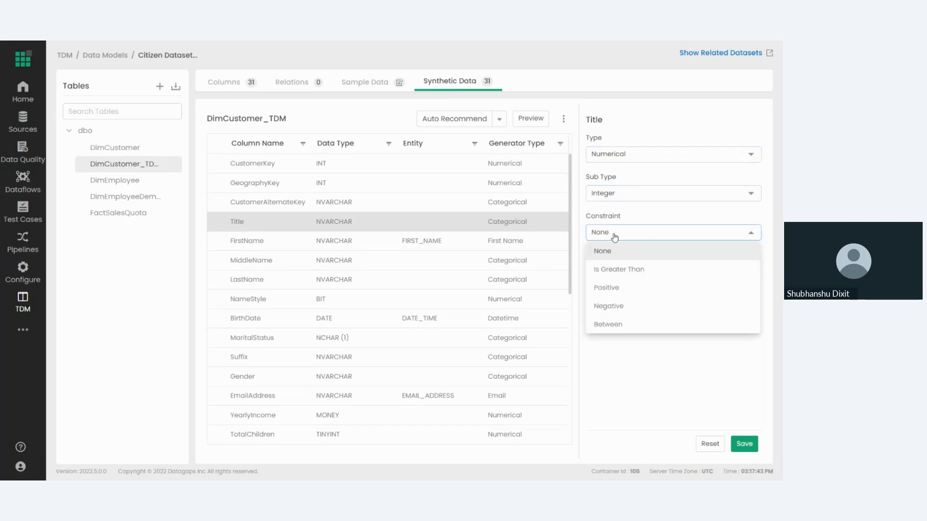
Try the Primary Key (ID) generator type on the Title column with sub type GUID.
{"action": "left_click", "coordinate": [643, 155]}
{"action": "scroll", "coordinate": [655, 270], "scroll_direction": "down", "scroll_amount": 1}
{"action": "left_click", "coordinate": [655, 290]}
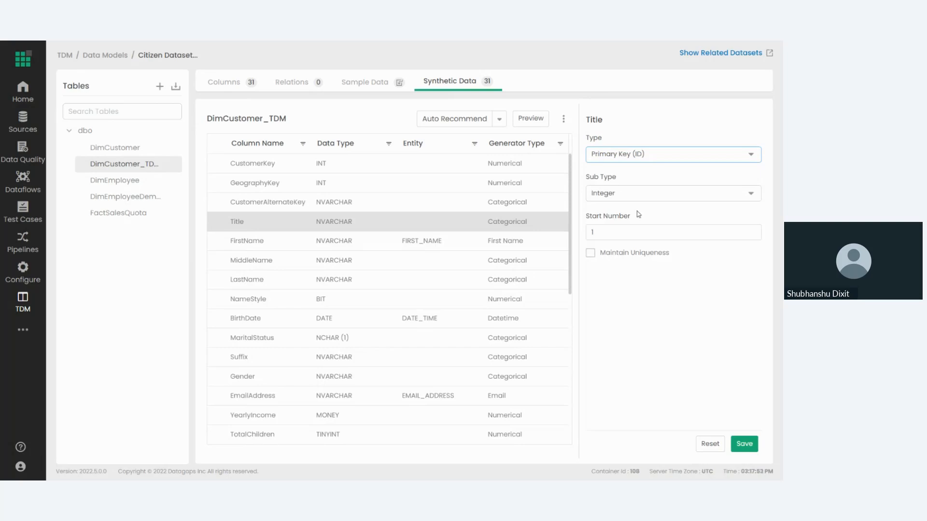
{"action": "left_click", "coordinate": [635, 196]}
{"action": "left_click", "coordinate": [628, 252]}
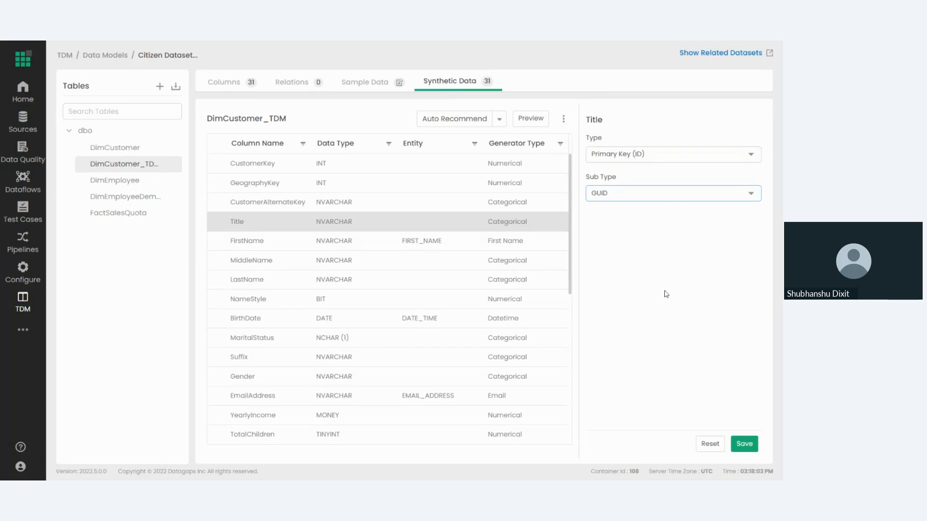
Try the Reference Data generator type on the Title column.
{"action": "left_click", "coordinate": [664, 156]}
{"action": "scroll", "coordinate": [642, 289], "scroll_direction": "down", "scroll_amount": 1}
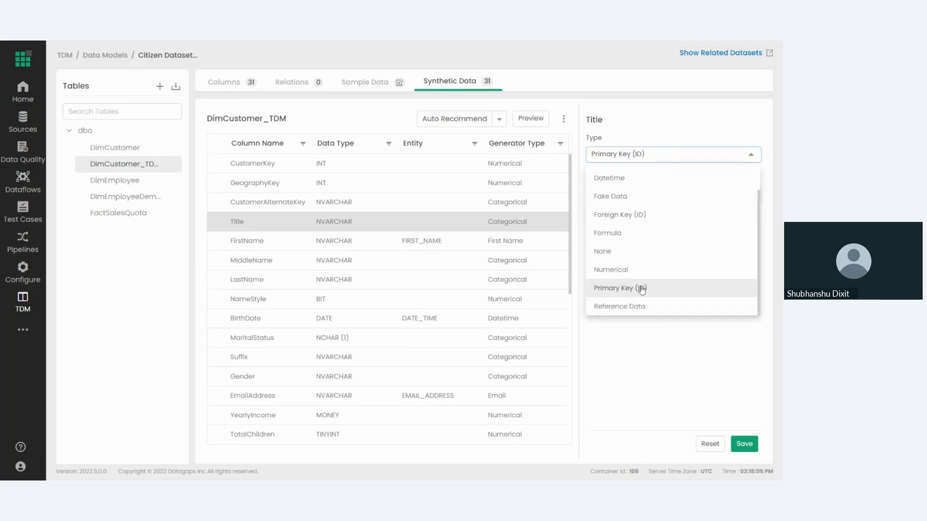
{"action": "left_click", "coordinate": [636, 306]}
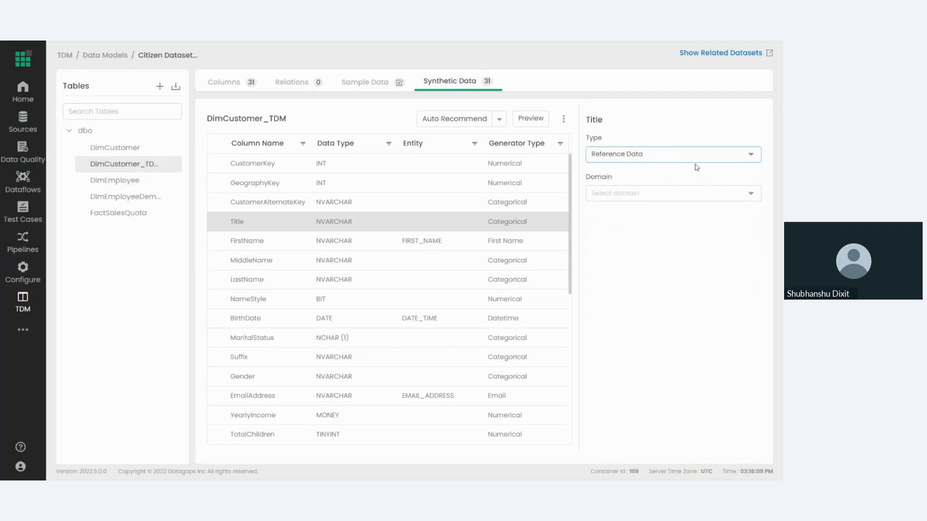
Try the Fake Data generator type on the Title column and browse the full catalogue of fake data providers.
{"action": "left_click", "coordinate": [640, 155]}
{"action": "scroll", "coordinate": [649, 270], "scroll_direction": "up", "scroll_amount": 2}
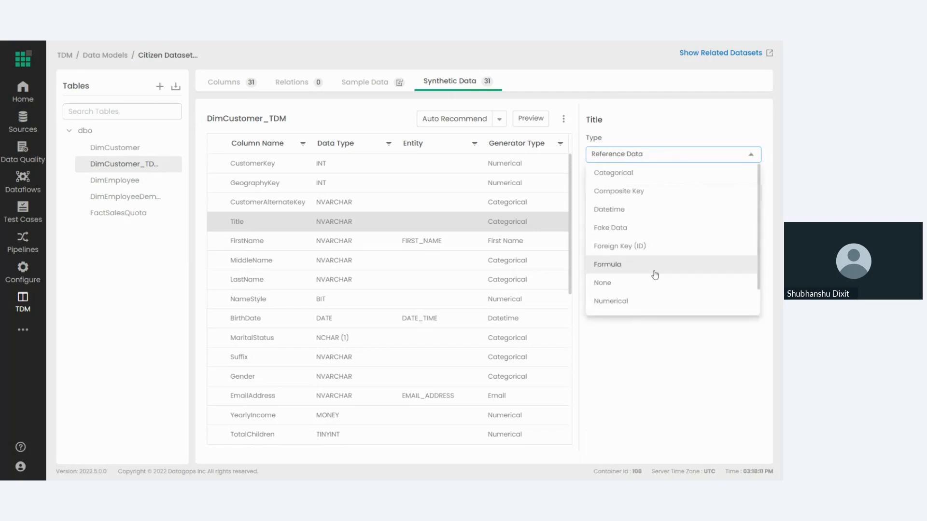
{"action": "left_click", "coordinate": [619, 230]}
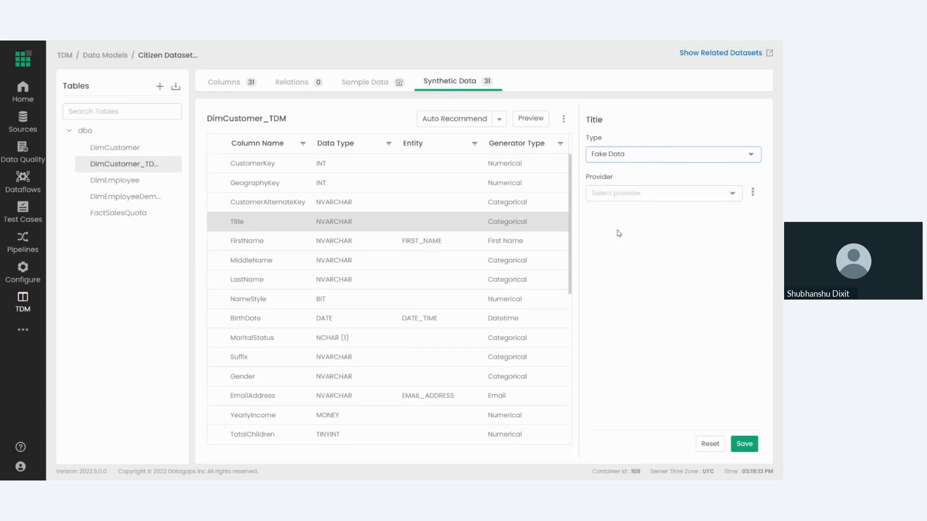
{"action": "left_click", "coordinate": [753, 192]}
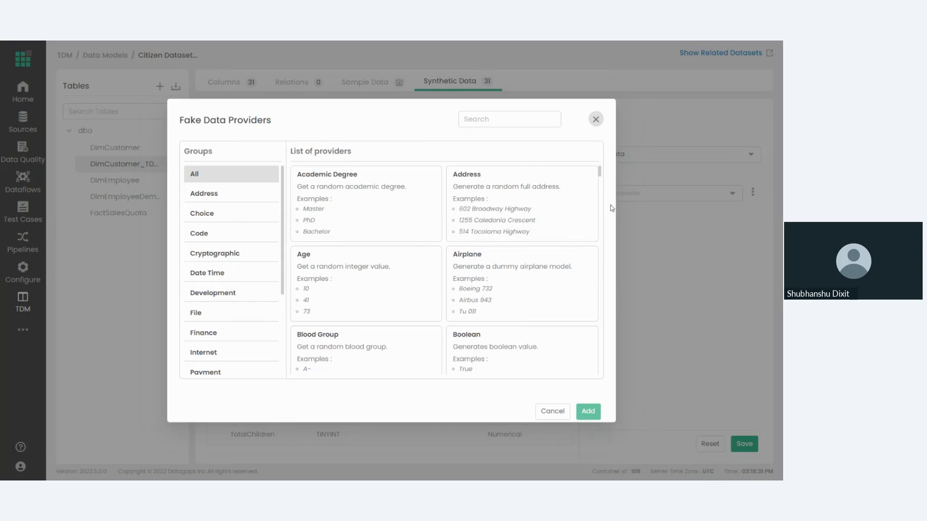
{"action": "scroll", "coordinate": [477, 199], "scroll_direction": "down", "scroll_amount": 2}
{"action": "scroll", "coordinate": [478, 203], "scroll_direction": "down", "scroll_amount": 8}
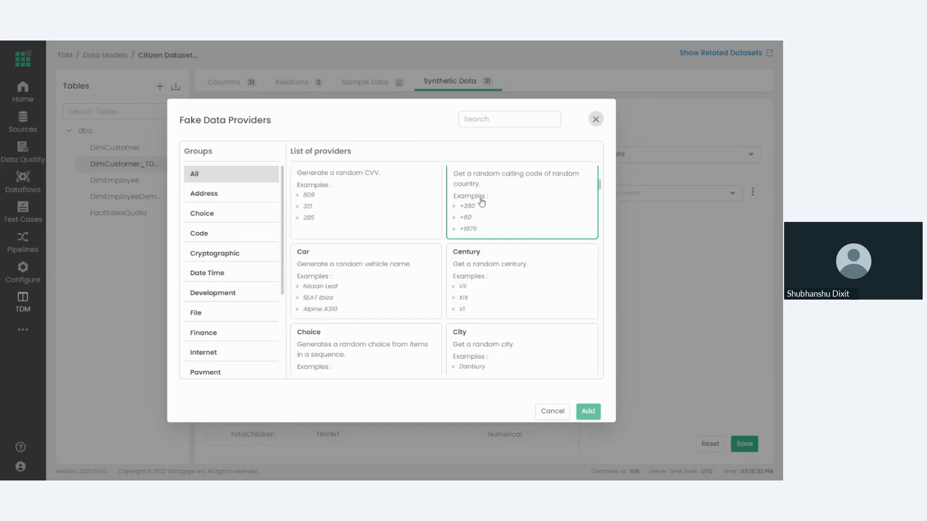
{"action": "scroll", "coordinate": [481, 223], "scroll_direction": "up", "scroll_amount": 1}
{"action": "scroll", "coordinate": [481, 223], "scroll_direction": "down", "scroll_amount": 2}
{"action": "scroll", "coordinate": [481, 223], "scroll_direction": "down", "scroll_amount": 2}
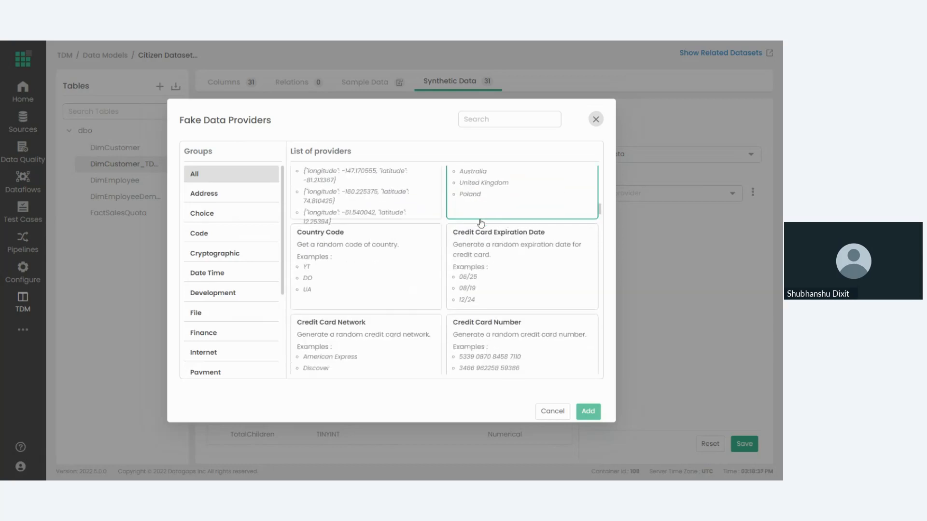
{"action": "scroll", "coordinate": [481, 224], "scroll_direction": "down", "scroll_amount": 1}
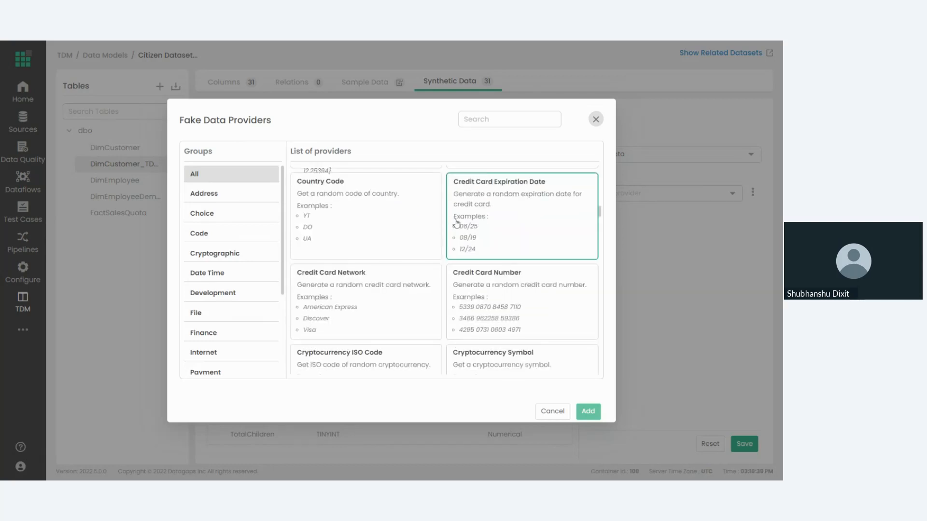
Examine the fake data providers in the Date Time, Code, Finance, Internet, Random and Person groups.
{"action": "left_click", "coordinate": [238, 273]}
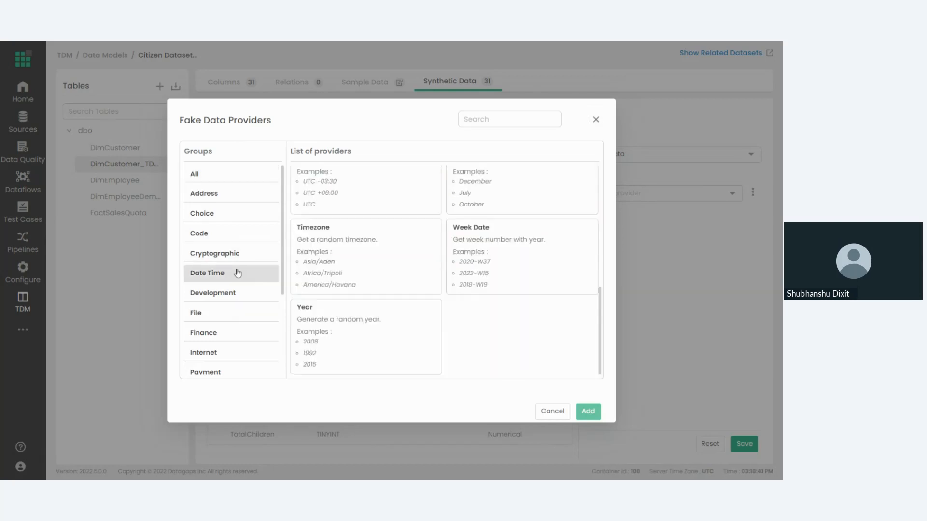
{"action": "left_click", "coordinate": [223, 235]}
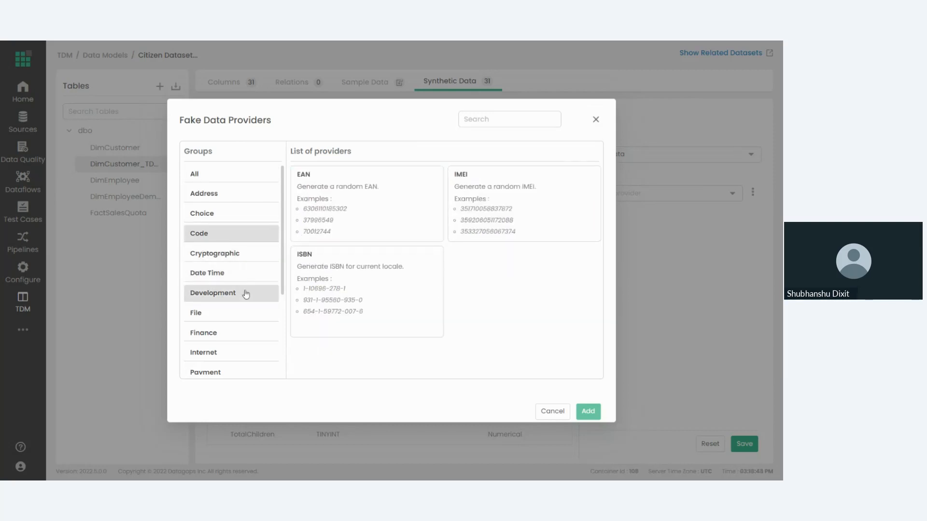
{"action": "left_click", "coordinate": [236, 332]}
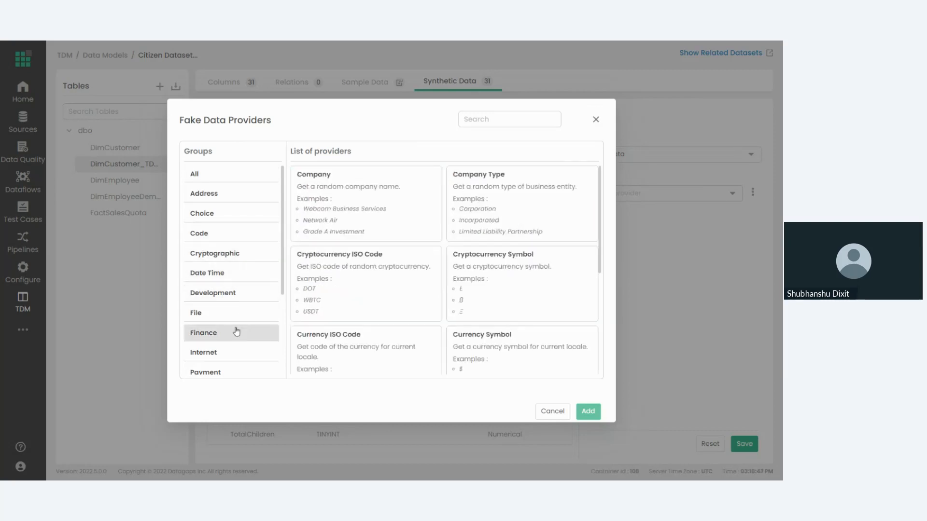
{"action": "scroll", "coordinate": [342, 294], "scroll_direction": "down", "scroll_amount": 3}
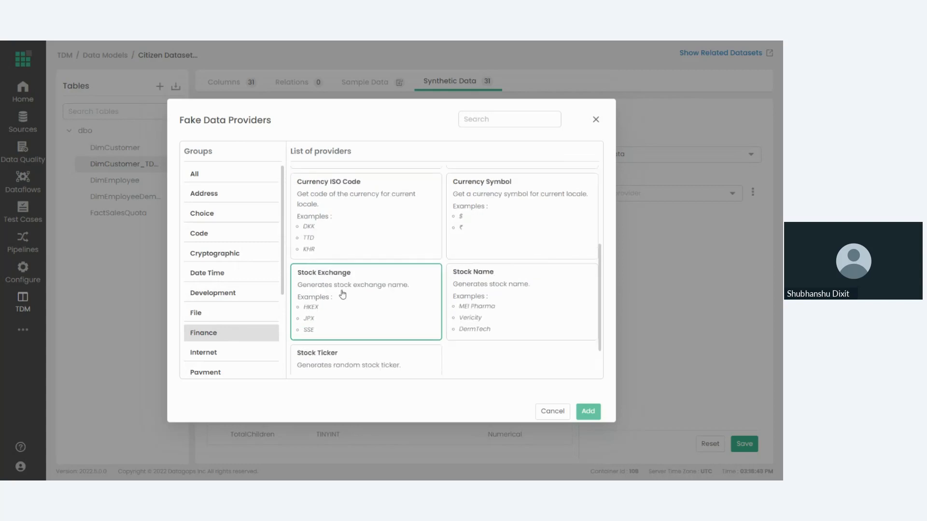
{"action": "scroll", "coordinate": [343, 294], "scroll_direction": "down", "scroll_amount": 1}
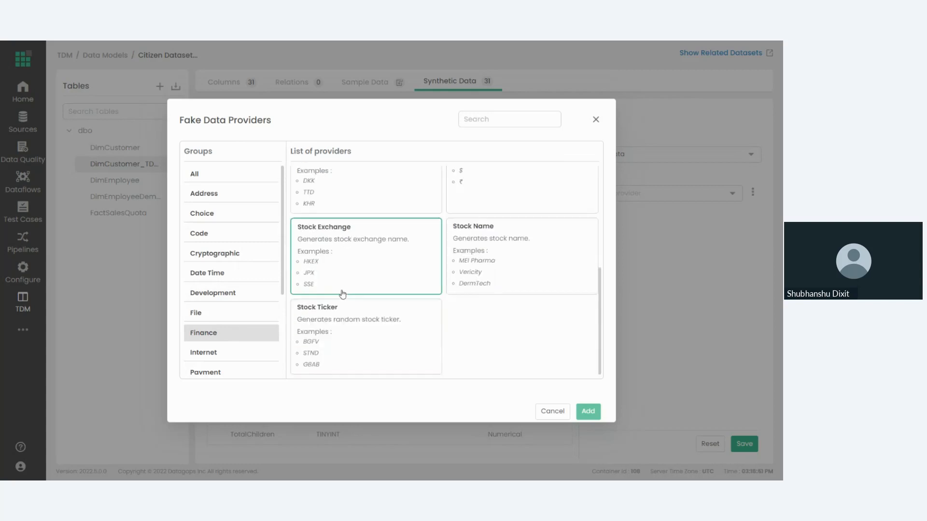
{"action": "left_click", "coordinate": [242, 352]}
{"action": "scroll", "coordinate": [261, 289], "scroll_direction": "down", "scroll_amount": 3}
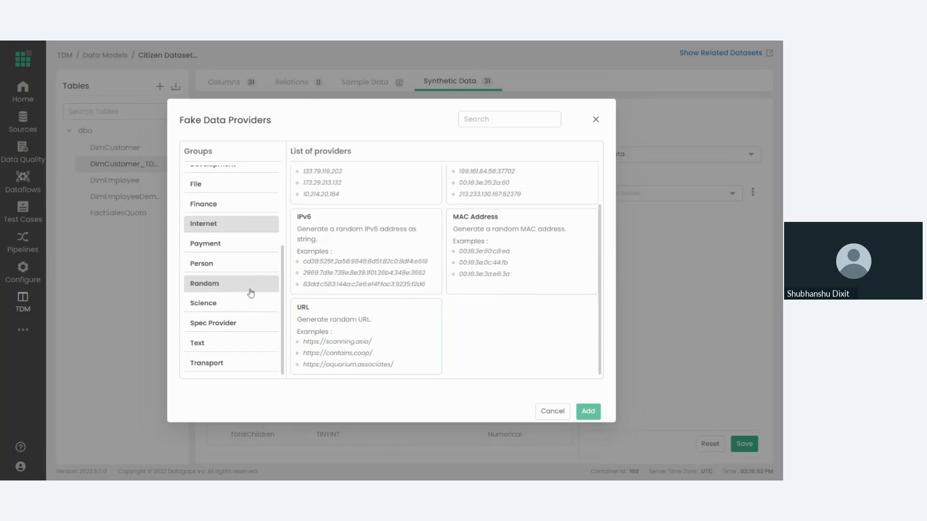
{"action": "left_click", "coordinate": [244, 283]}
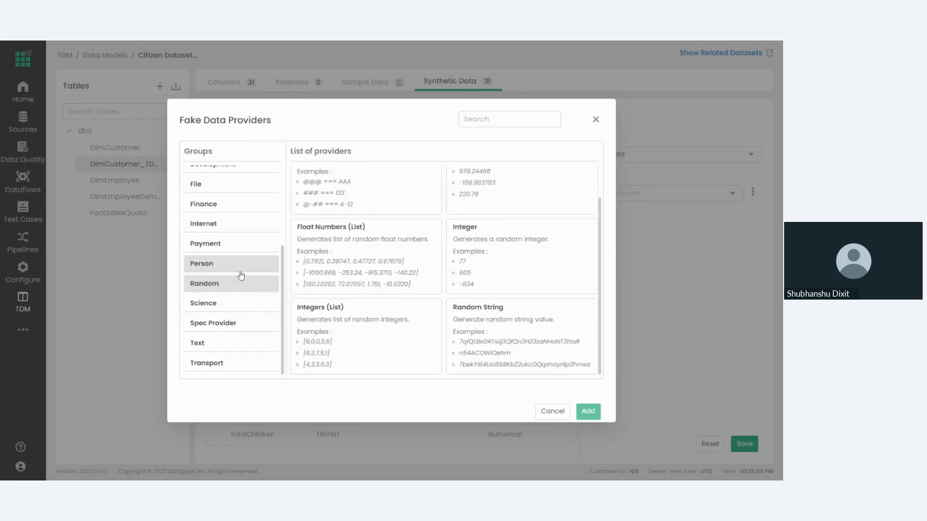
{"action": "left_click", "coordinate": [240, 272]}
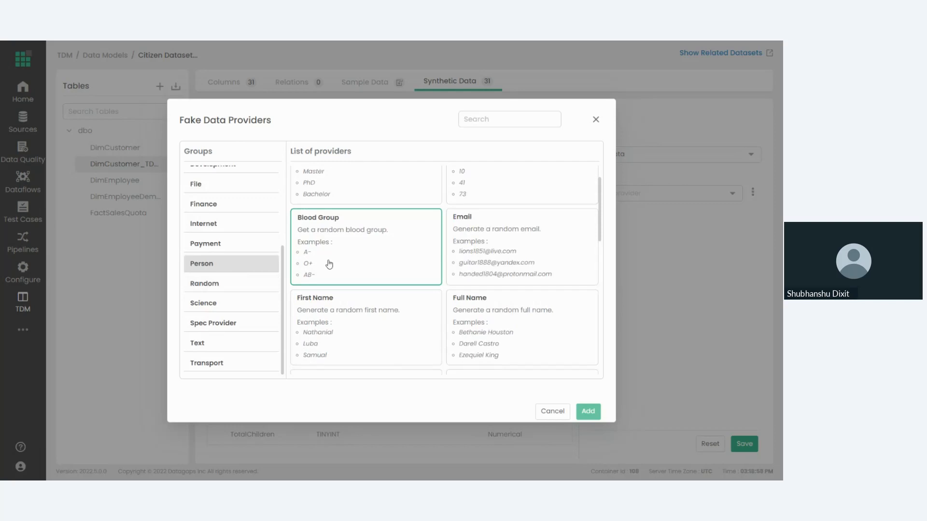
{"action": "scroll", "coordinate": [330, 265], "scroll_direction": "up", "scroll_amount": 1}
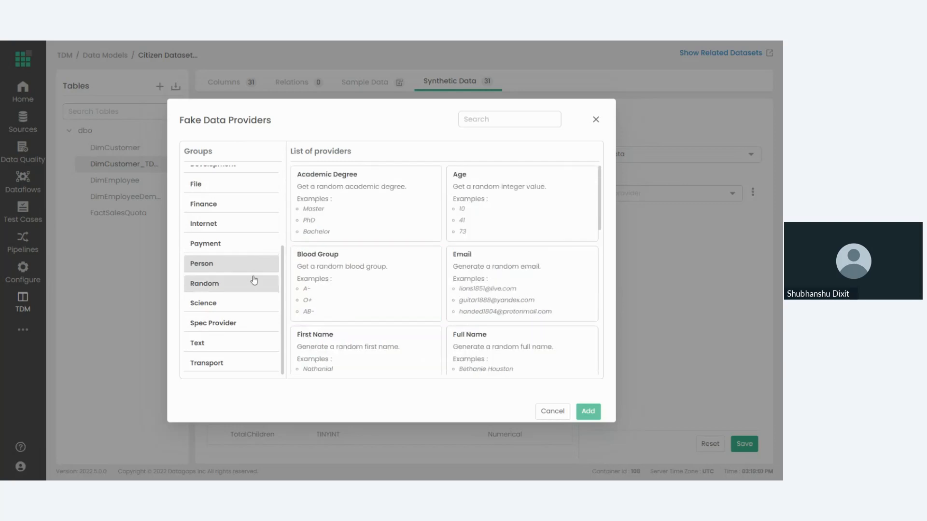
Add the SSN provider from the Spec Provider group as the Title column's fake data provider.
{"action": "left_click", "coordinate": [238, 328]}
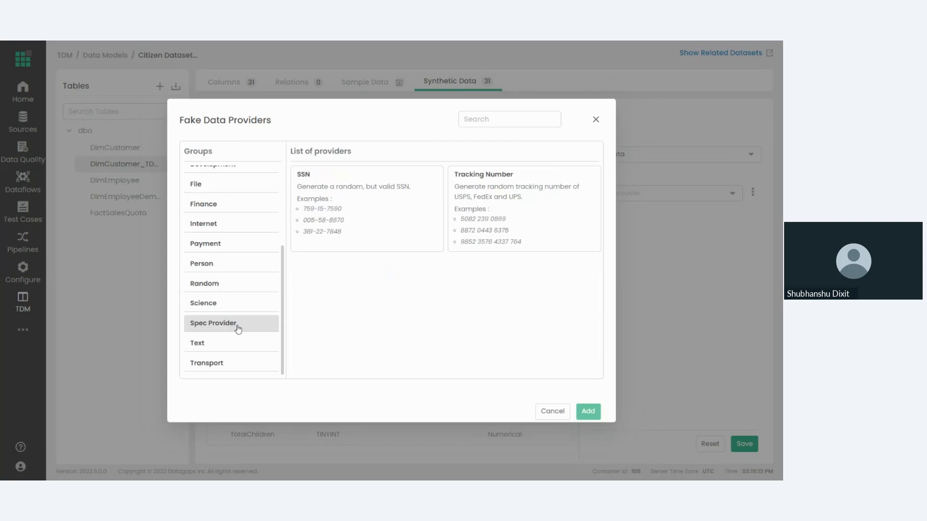
{"action": "scroll", "coordinate": [238, 330], "scroll_direction": "up", "scroll_amount": 5}
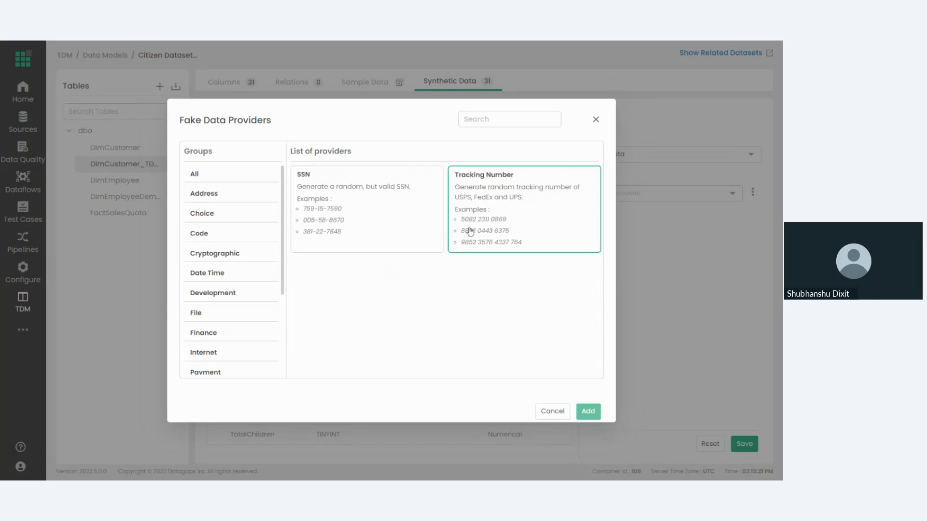
{"action": "left_click", "coordinate": [389, 229]}
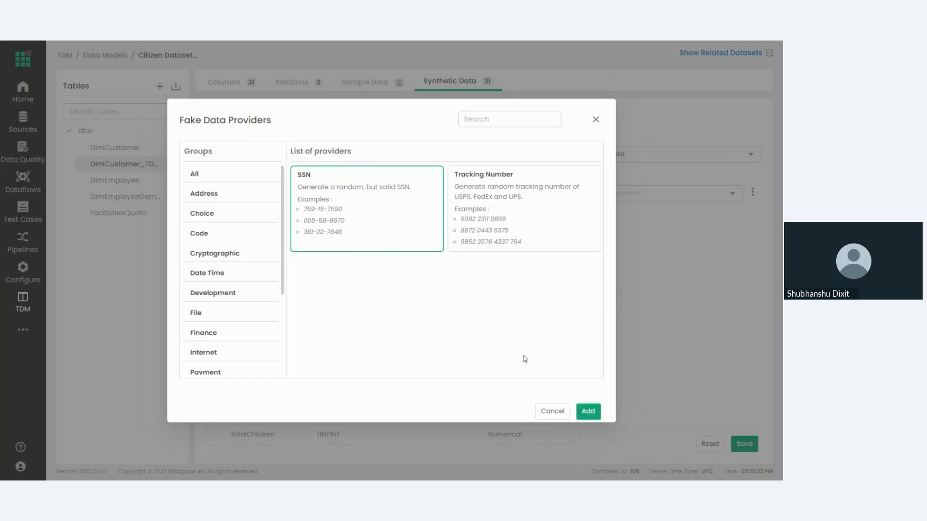
{"action": "left_click", "coordinate": [574, 412]}
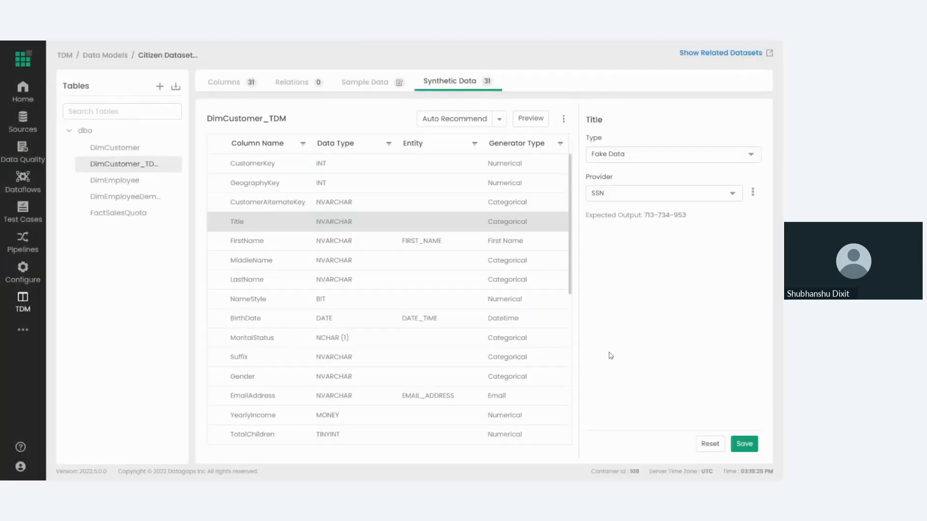
Try the Address provider for the Title column's fake data, and reset the column's generator settings.
{"action": "left_click", "coordinate": [612, 199]}
{"action": "type", "text": "add"}
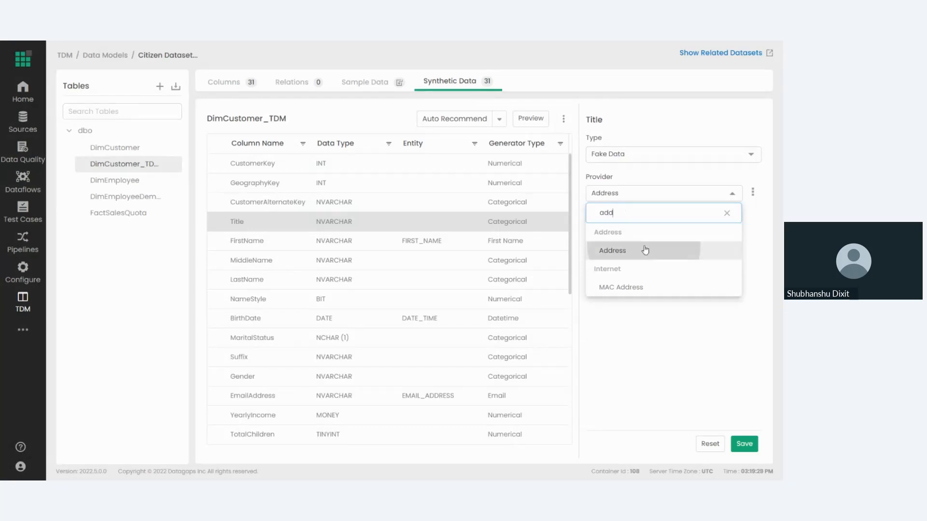
{"action": "left_click", "coordinate": [645, 250]}
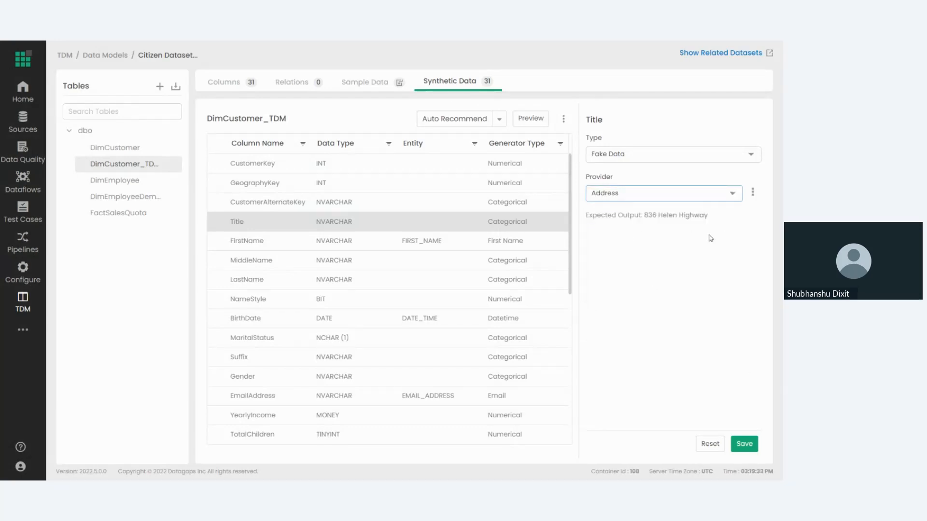
{"action": "left_click", "coordinate": [709, 443]}
Change the Title column's generator type to Reference Data to show its domain setting.
{"action": "left_click", "coordinate": [632, 155]}
{"action": "scroll", "coordinate": [650, 268], "scroll_direction": "down", "scroll_amount": 2}
{"action": "left_click", "coordinate": [646, 304]}
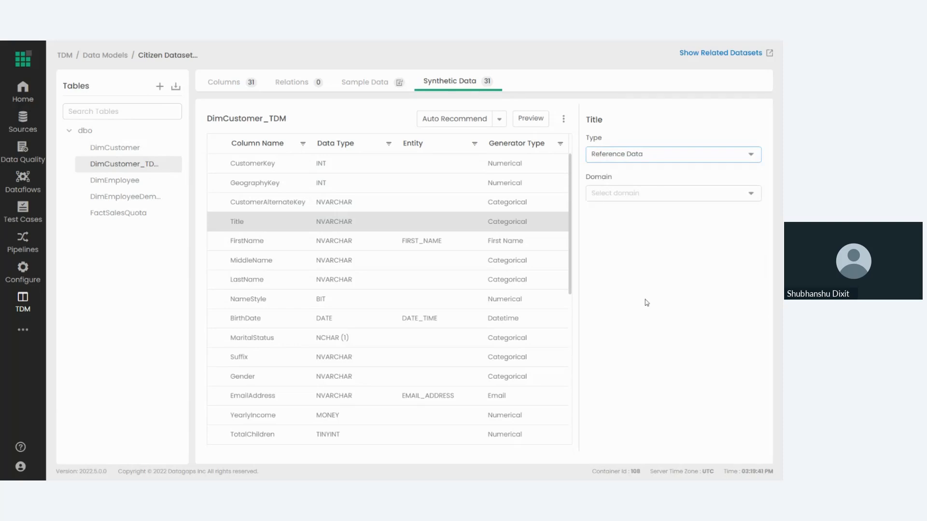
Switch the Title column's generator type to Fake Data, search its providers for city, and close the provider list without adding one.
{"action": "left_click", "coordinate": [655, 157]}
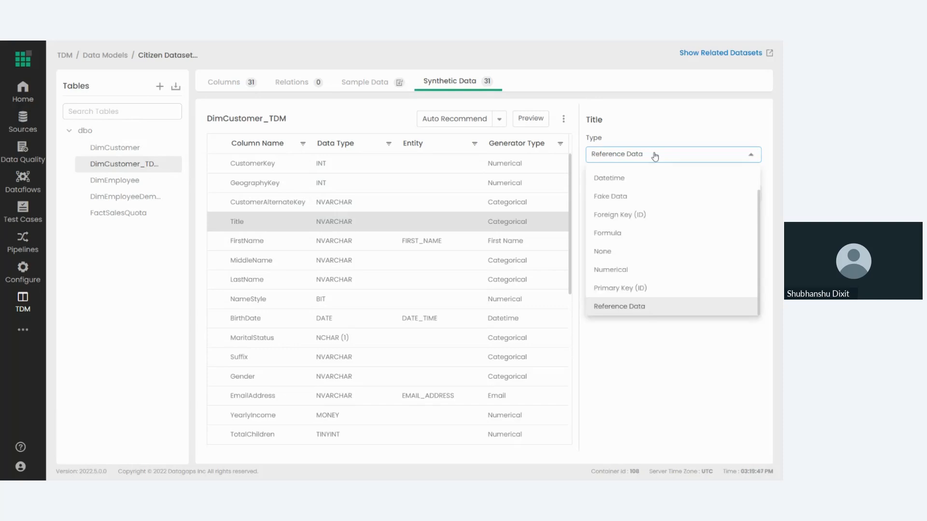
{"action": "left_click", "coordinate": [655, 196]}
{"action": "left_click", "coordinate": [753, 194]}
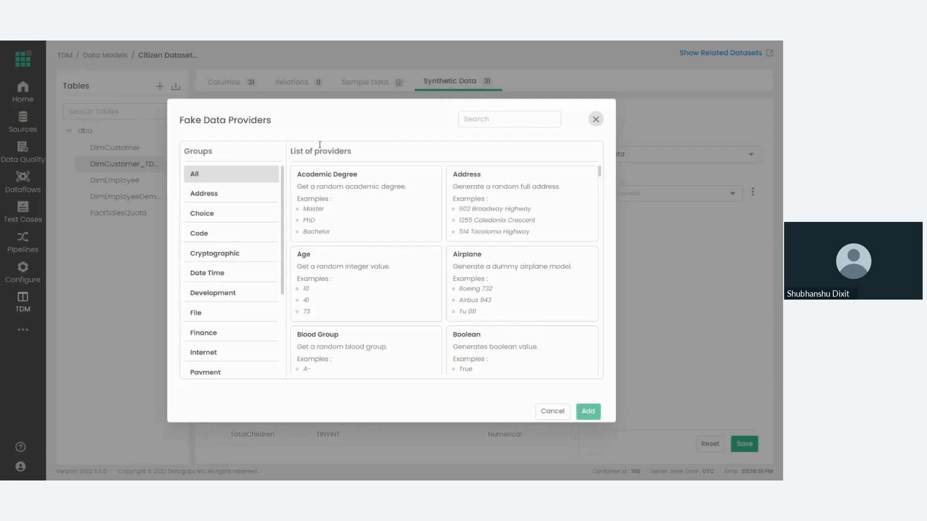
{"action": "left_click", "coordinate": [466, 121]}
{"action": "type", "text": "city"}
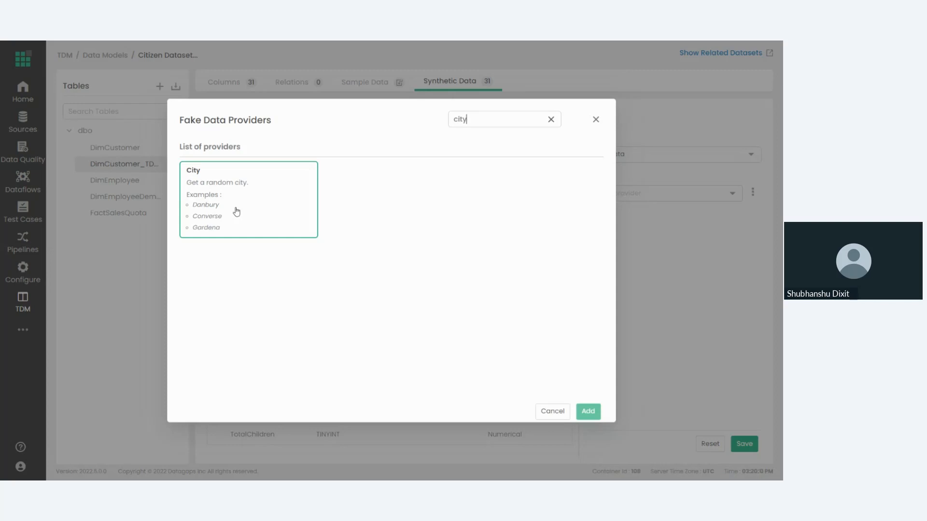
{"action": "left_click", "coordinate": [596, 126]}
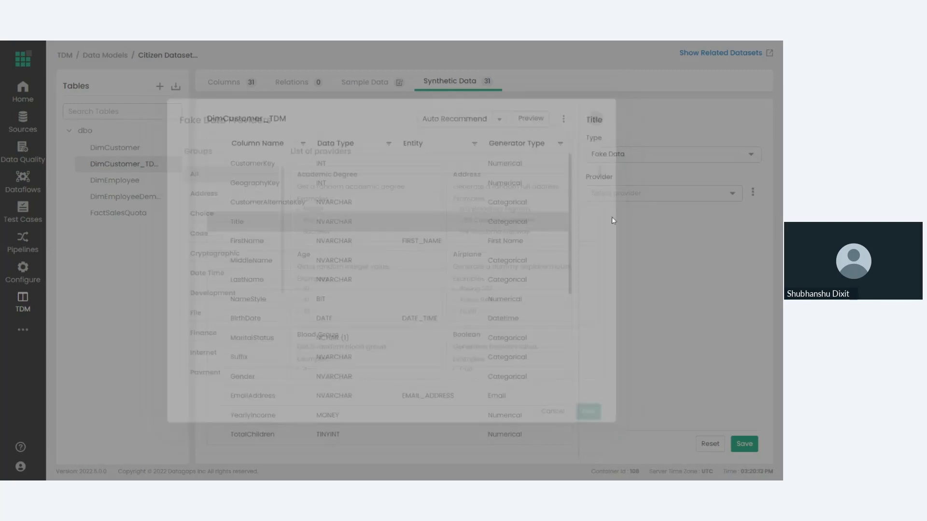
Try the Reference Data type with the Address Type domain for the Title column, and reset the column's generator settings.
{"action": "left_click", "coordinate": [627, 155]}
{"action": "scroll", "coordinate": [625, 263], "scroll_direction": "down", "scroll_amount": 1}
{"action": "left_click", "coordinate": [628, 304]}
{"action": "left_click", "coordinate": [608, 199]}
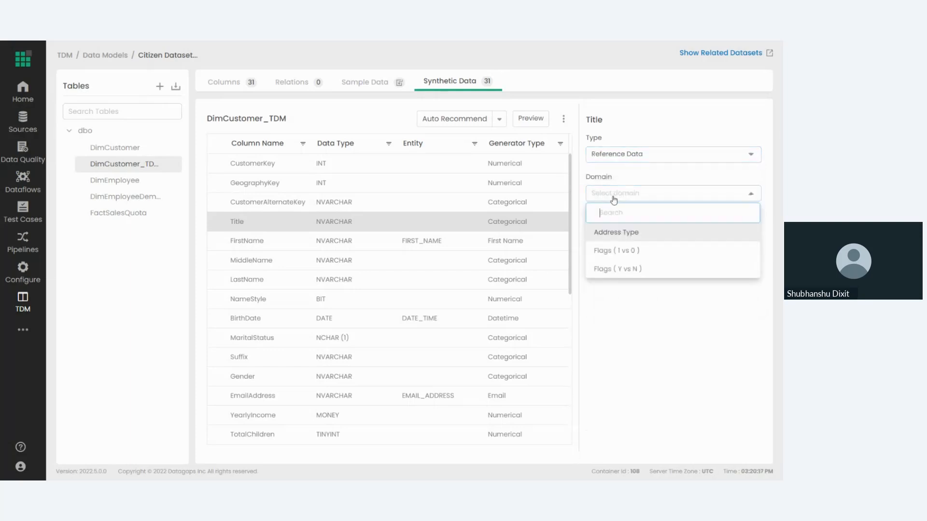
{"action": "left_click", "coordinate": [634, 235]}
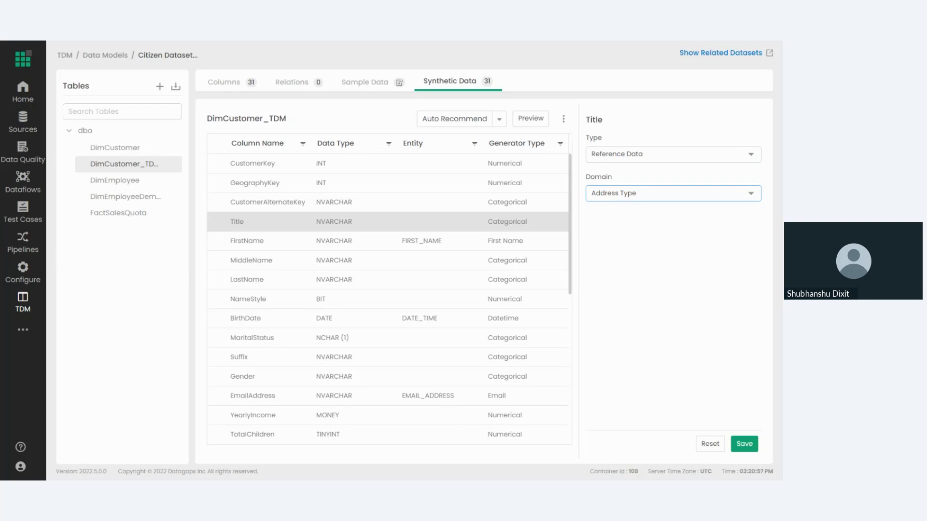
{"action": "left_click", "coordinate": [710, 443]}
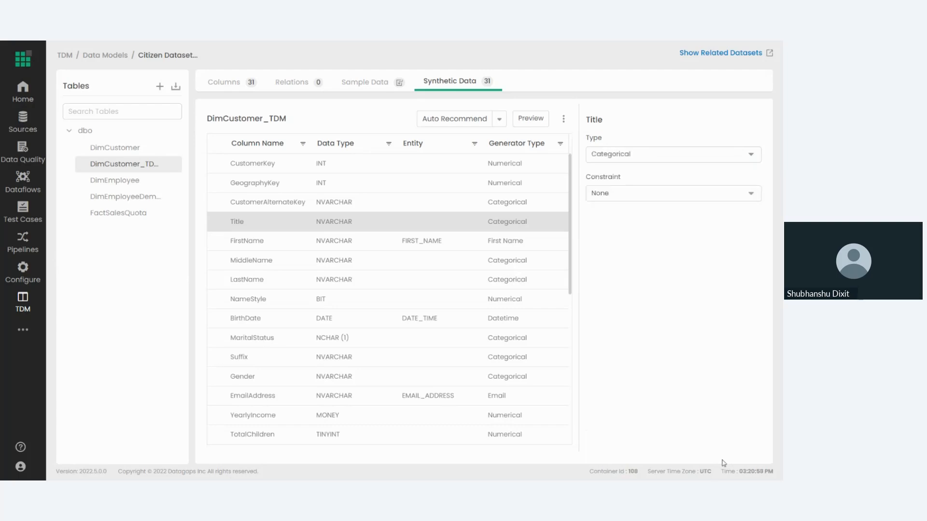
Preview the synthetic data for DimCustomer_TDM, enlarge the preview to review its columns, and close it.
{"action": "left_click", "coordinate": [527, 127]}
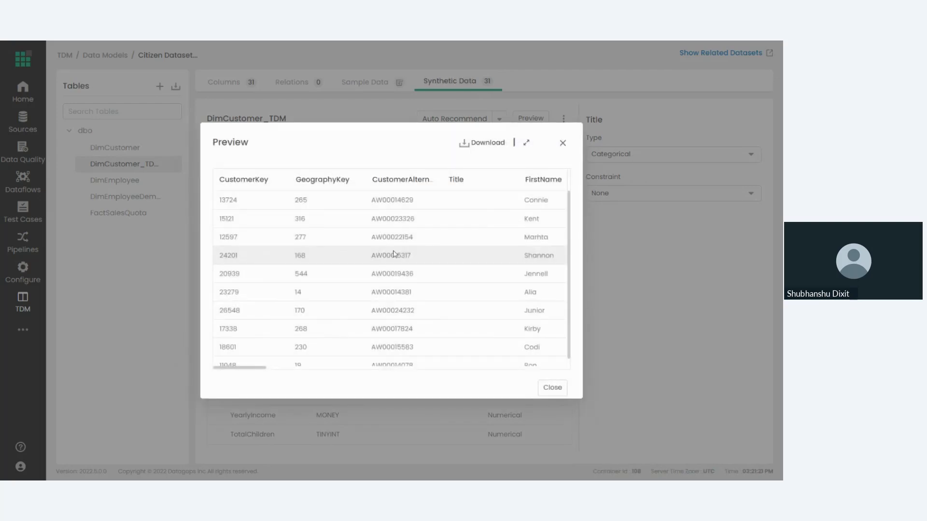
{"action": "left_click_drag", "start_coordinate": [253, 368], "coordinate": [447, 363]}
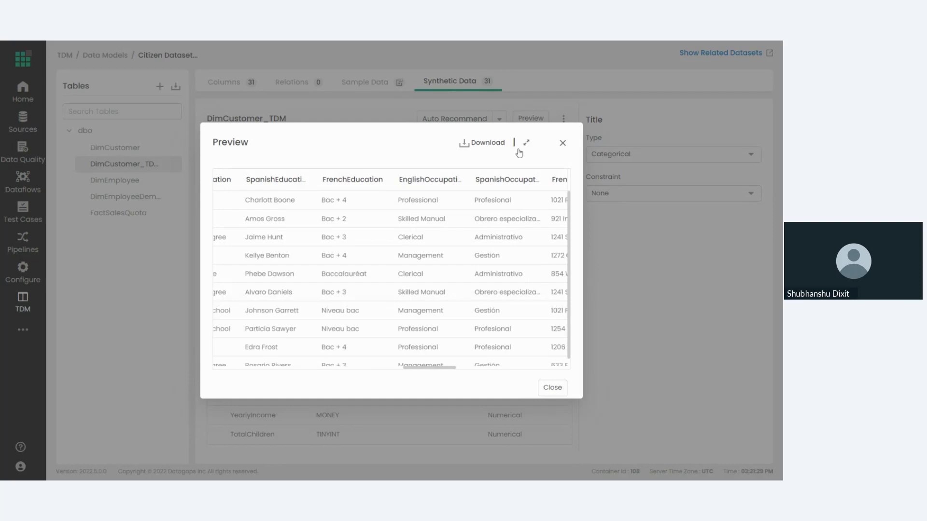
{"action": "left_click", "coordinate": [525, 147]}
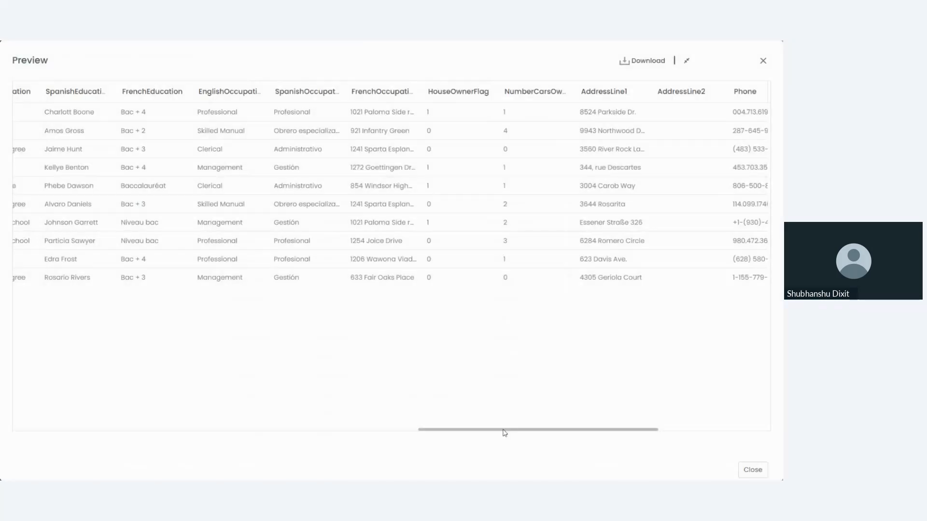
{"action": "left_click_drag", "start_coordinate": [486, 434], "coordinate": [140, 409]}
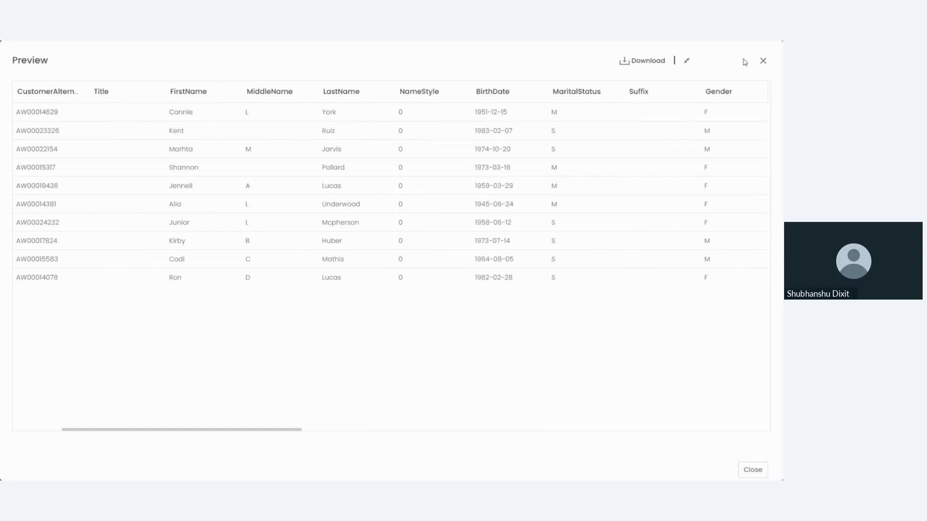
{"action": "left_click", "coordinate": [763, 60]}
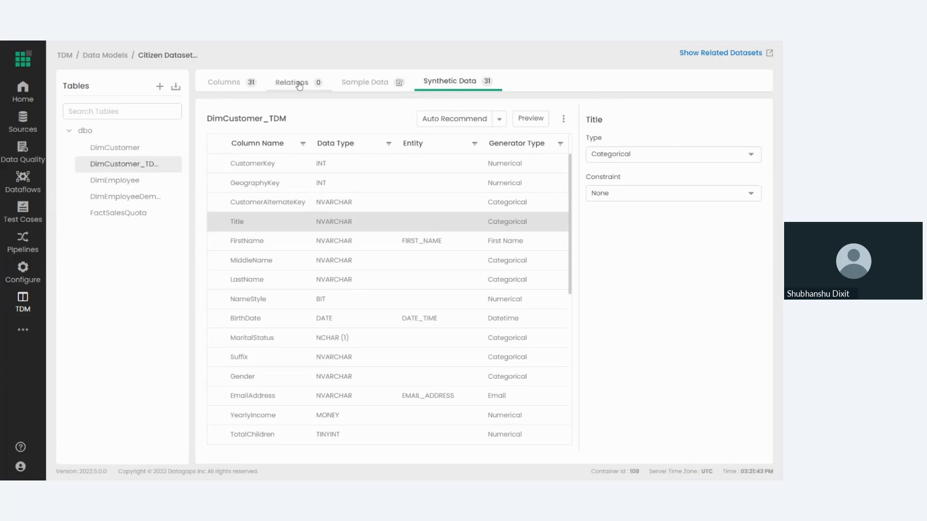
Compare the EmployeeKey generator settings in the DimEmployee and FactSalesQuota tables.
{"action": "left_click", "coordinate": [116, 181]}
{"action": "left_click", "coordinate": [117, 198]}
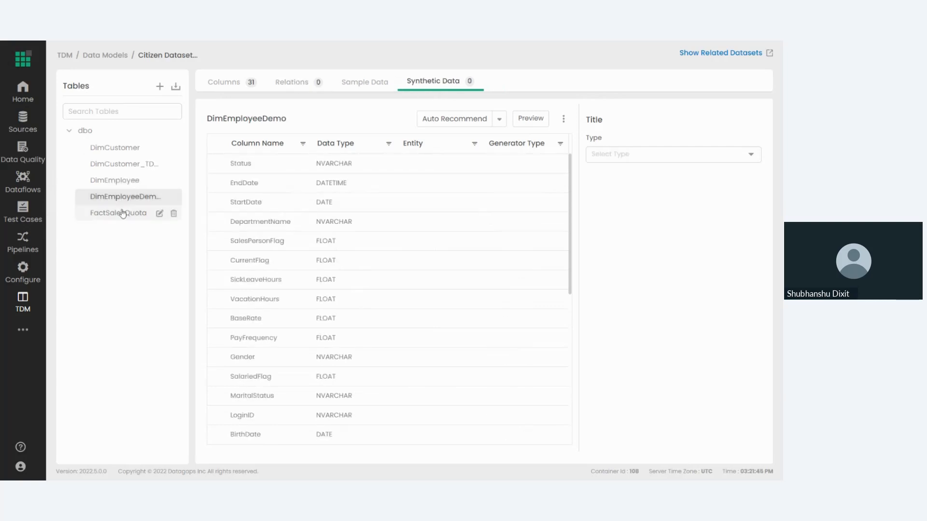
{"action": "left_click", "coordinate": [118, 212]}
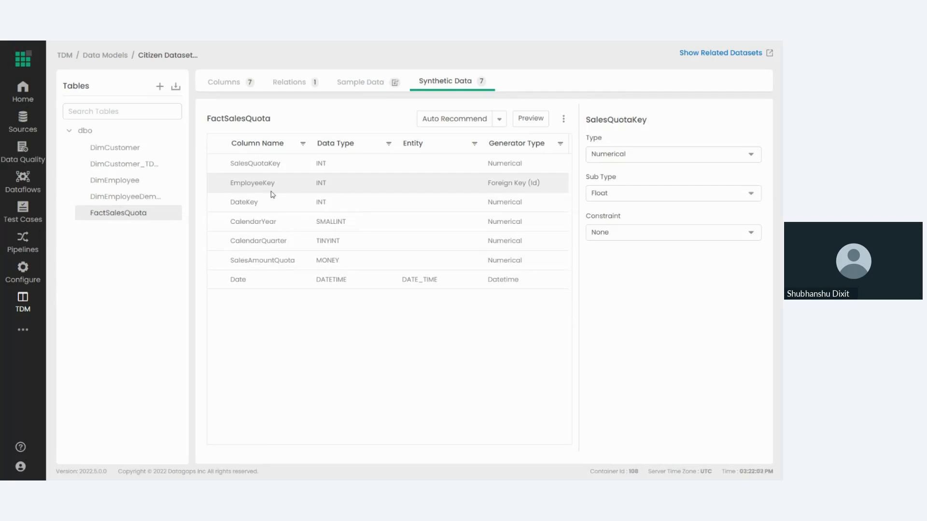
{"action": "left_click", "coordinate": [109, 184]}
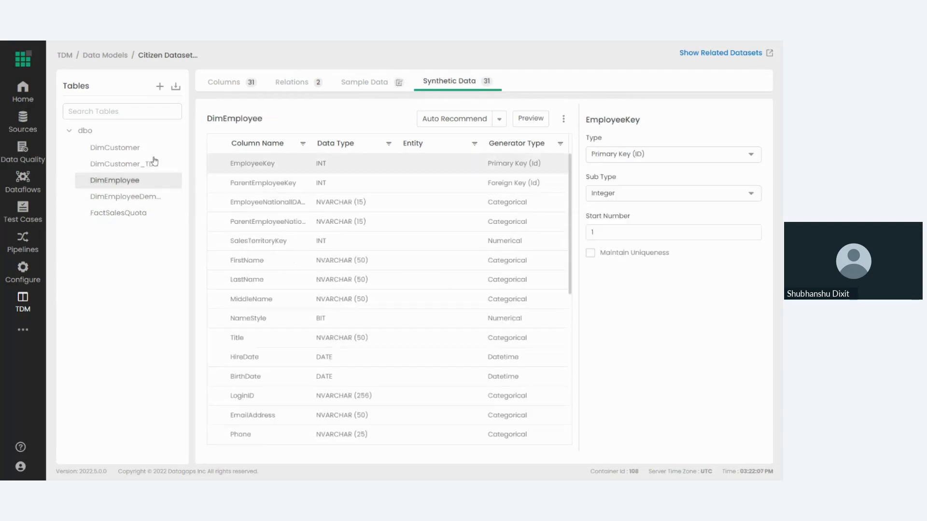
{"action": "left_click", "coordinate": [114, 216]}
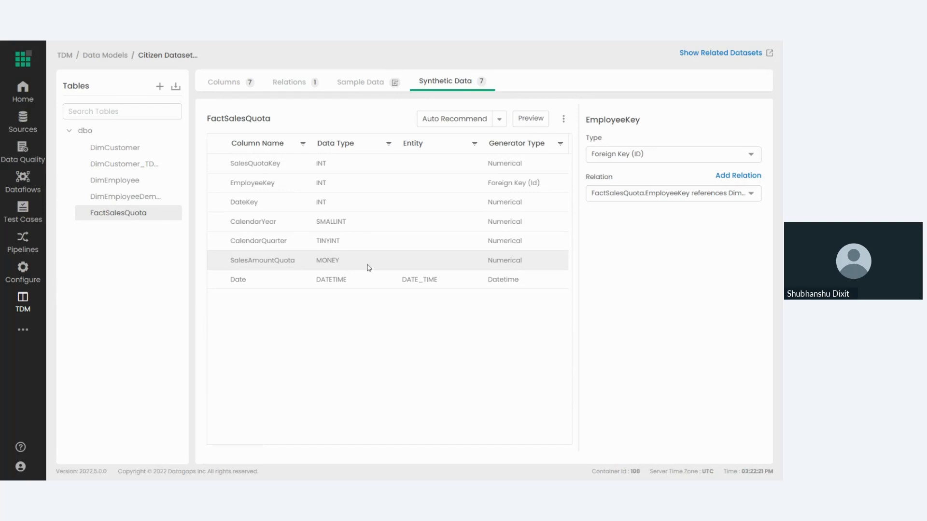
Examine the FactSalesQuota relations with their add and edit forms, and return to the table's synthetic data settings.
{"action": "left_click", "coordinate": [294, 78]}
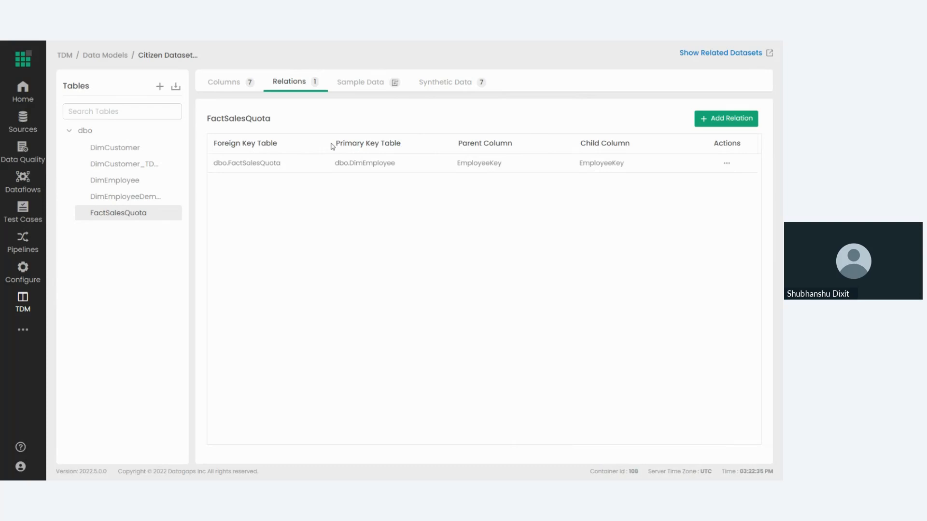
{"action": "left_click", "coordinate": [715, 124]}
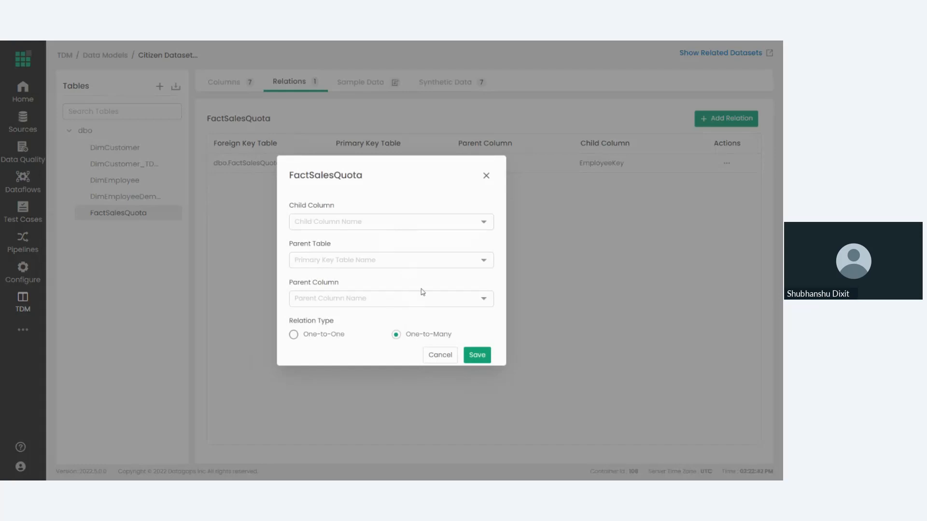
{"action": "left_click", "coordinate": [486, 176]}
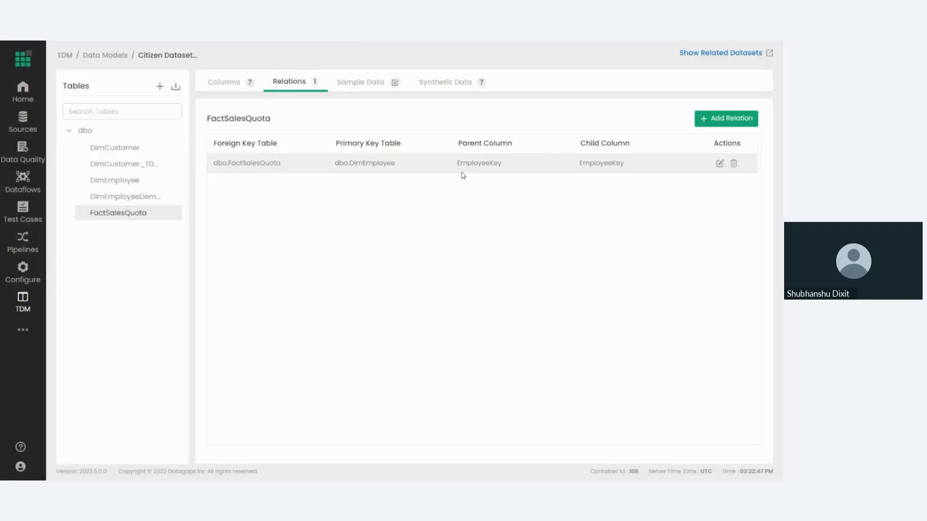
{"action": "left_click", "coordinate": [719, 163]}
{"action": "left_click", "coordinate": [487, 176]}
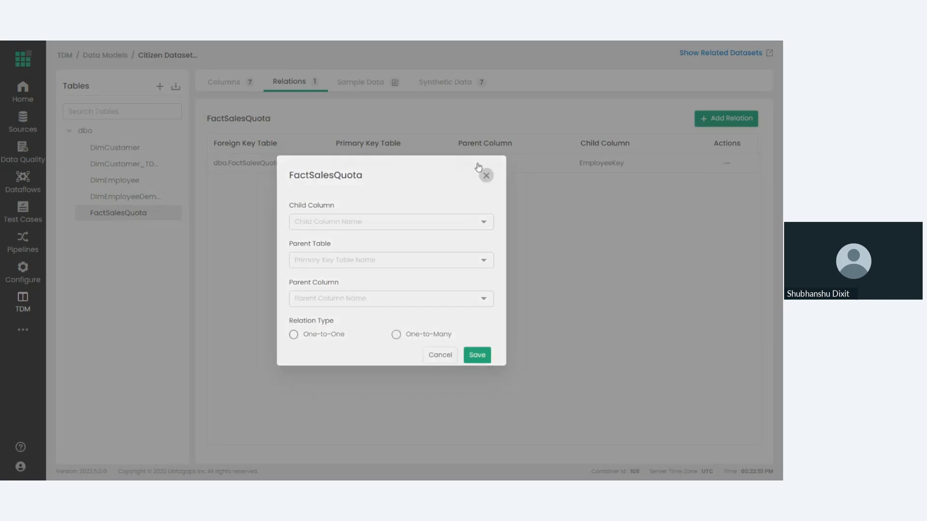
{"action": "left_click", "coordinate": [443, 82]}
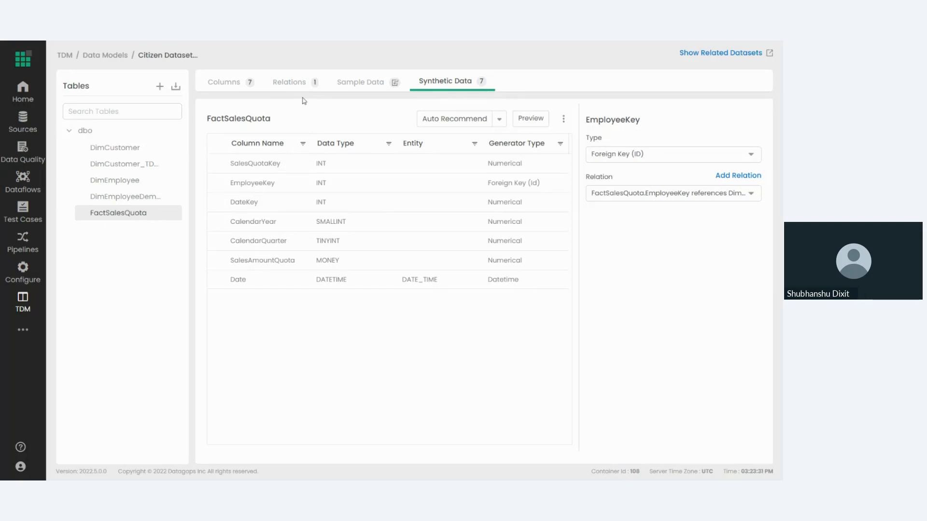
Open the DimCustomer_Data_Generate dataset from the Test Data Manager's datasets.
{"action": "left_click", "coordinate": [64, 55]}
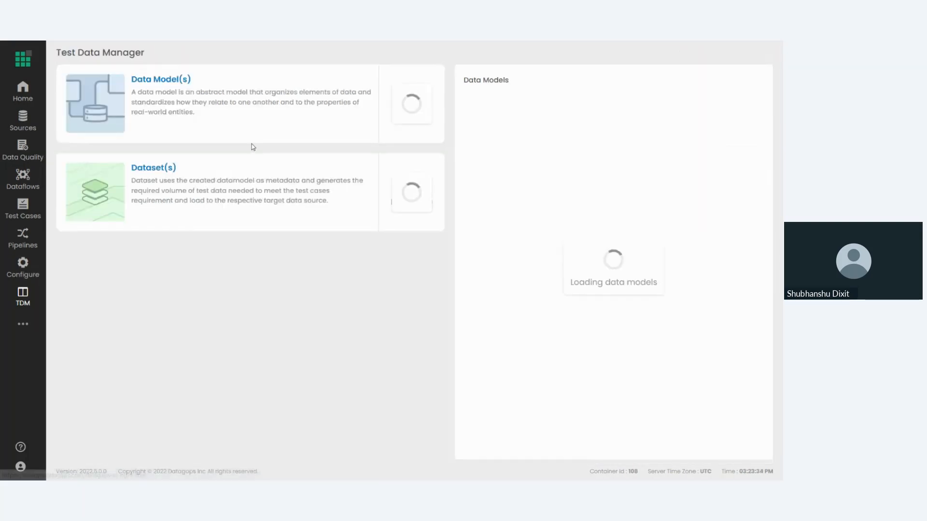
{"action": "left_click", "coordinate": [160, 175]}
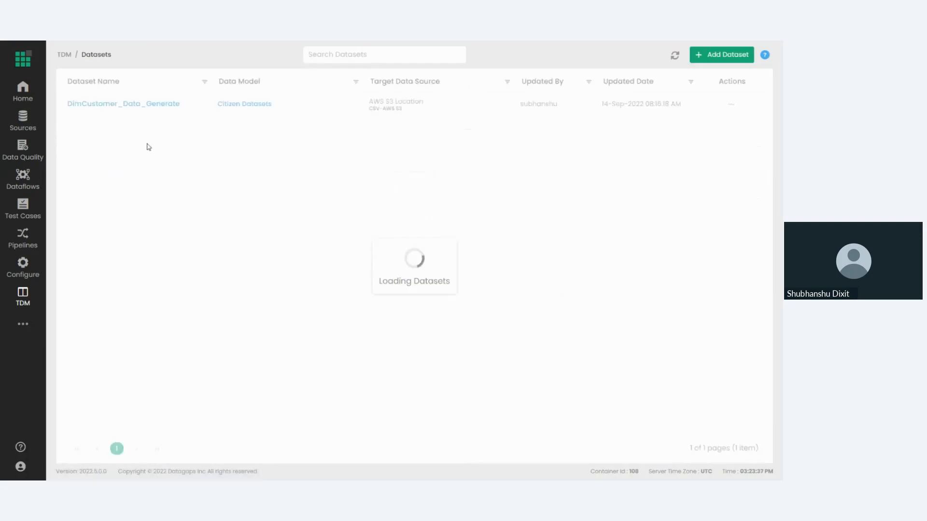
{"action": "left_click", "coordinate": [118, 108]}
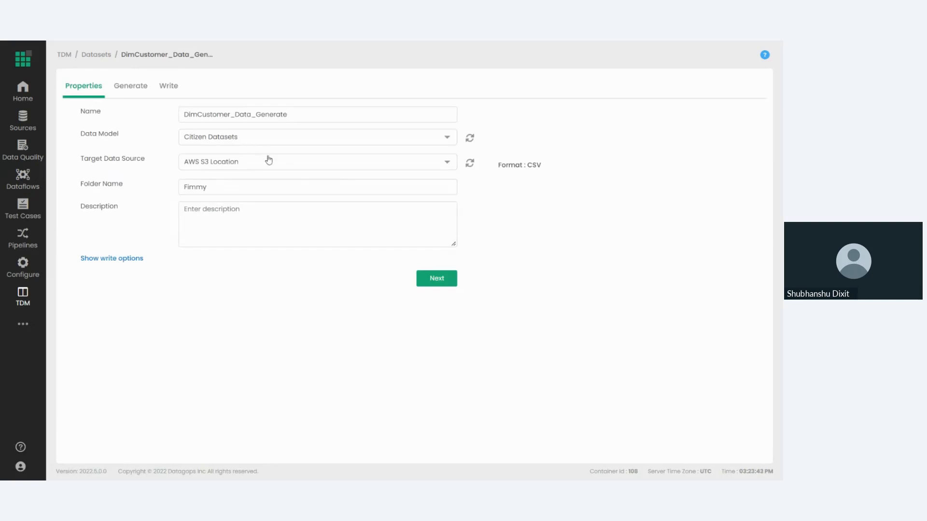
Change the dataset's target data source to AdvWorks_Transactional_DB and continue to the generation details.
{"action": "left_click_drag", "start_coordinate": [82, 163], "coordinate": [150, 165]}
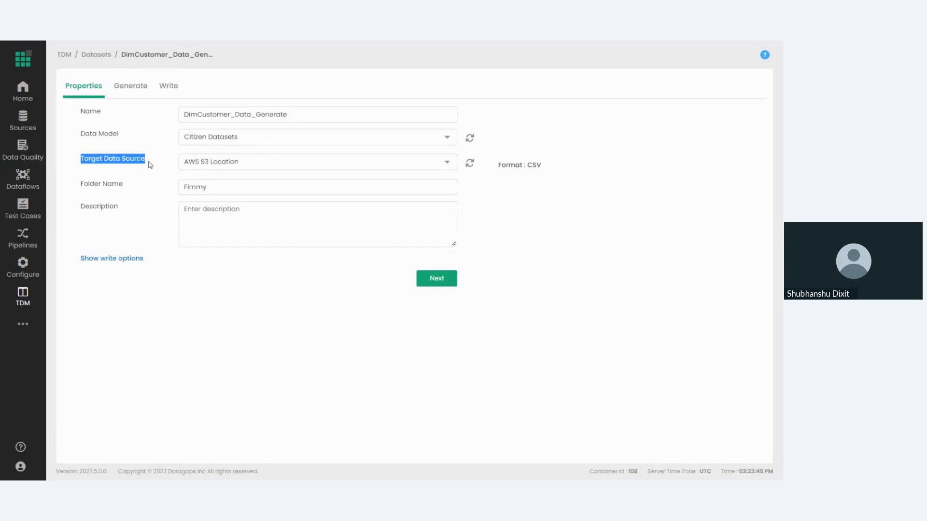
{"action": "left_click", "coordinate": [150, 165]}
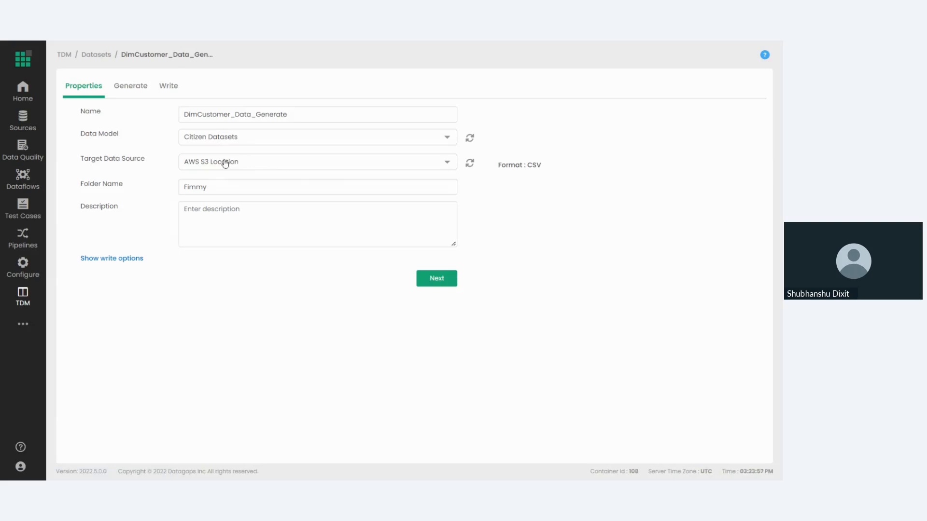
{"action": "double_click", "coordinate": [216, 189]}
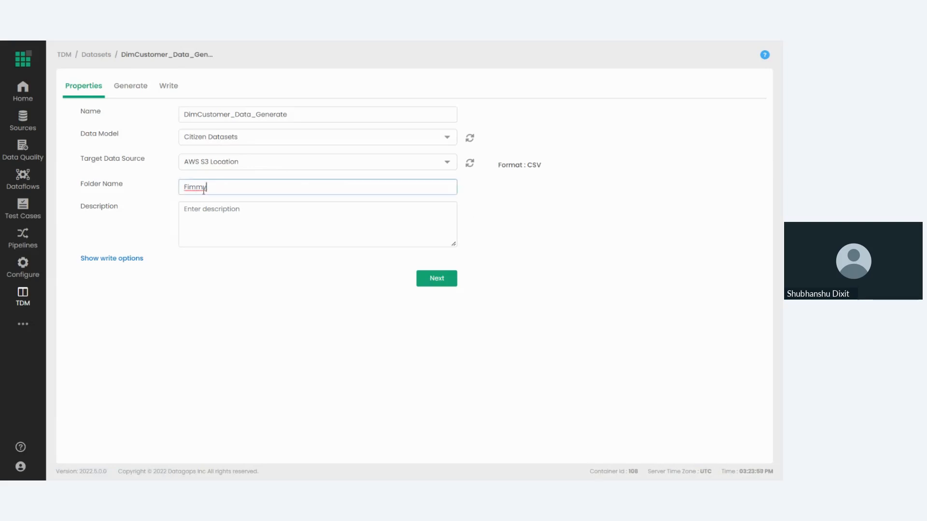
{"action": "left_click", "coordinate": [235, 169]}
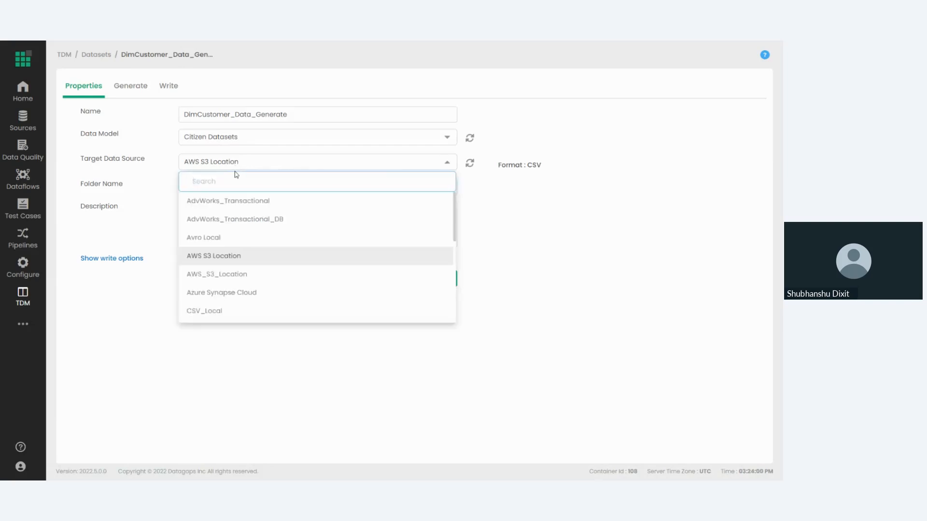
{"action": "left_click", "coordinate": [247, 226]}
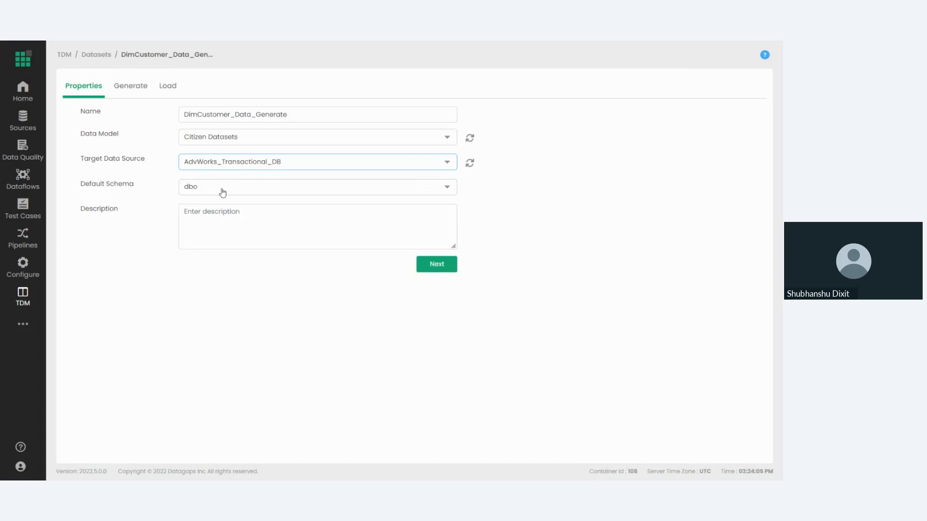
{"action": "left_click", "coordinate": [436, 265]}
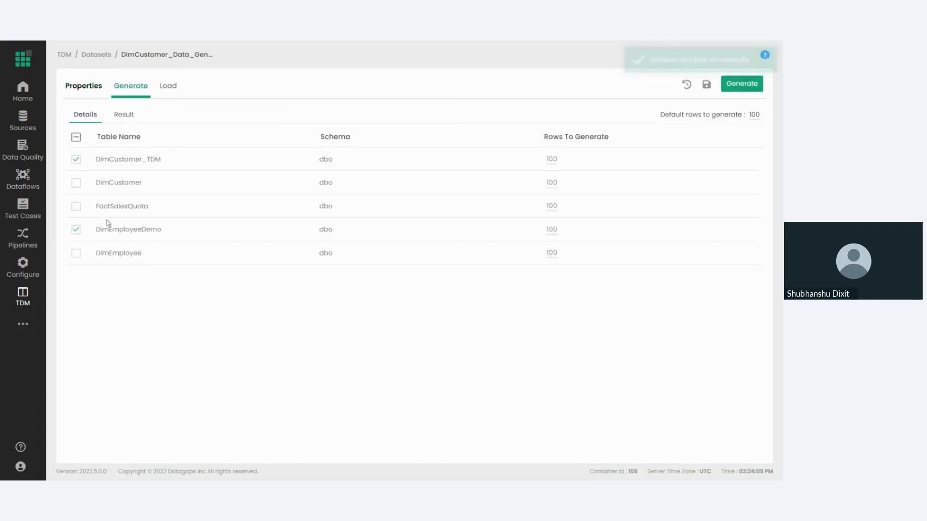
Deselect DimEmployeeDemo for generation, examine the load details and save modes with DimCustomer selected, and return to the generation details.
{"action": "left_click", "coordinate": [76, 230]}
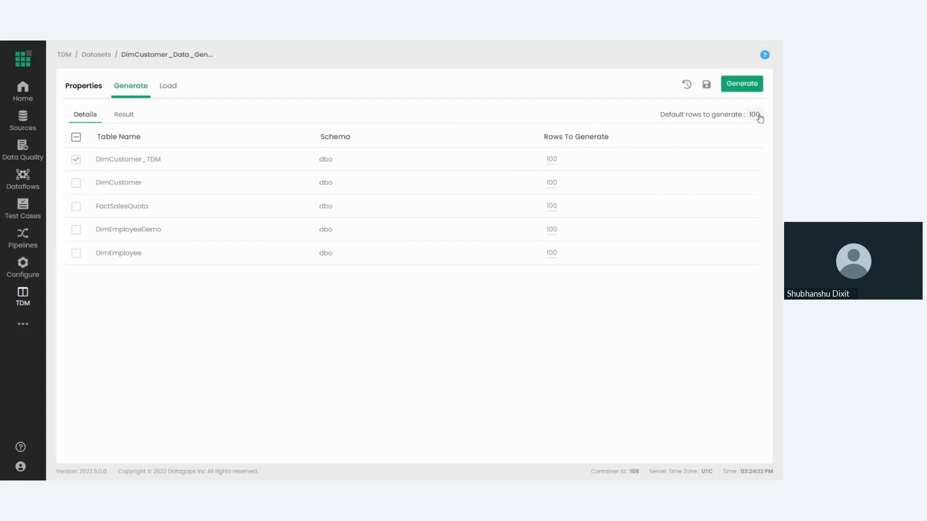
{"action": "left_click", "coordinate": [128, 116]}
{"action": "left_click", "coordinate": [169, 91]}
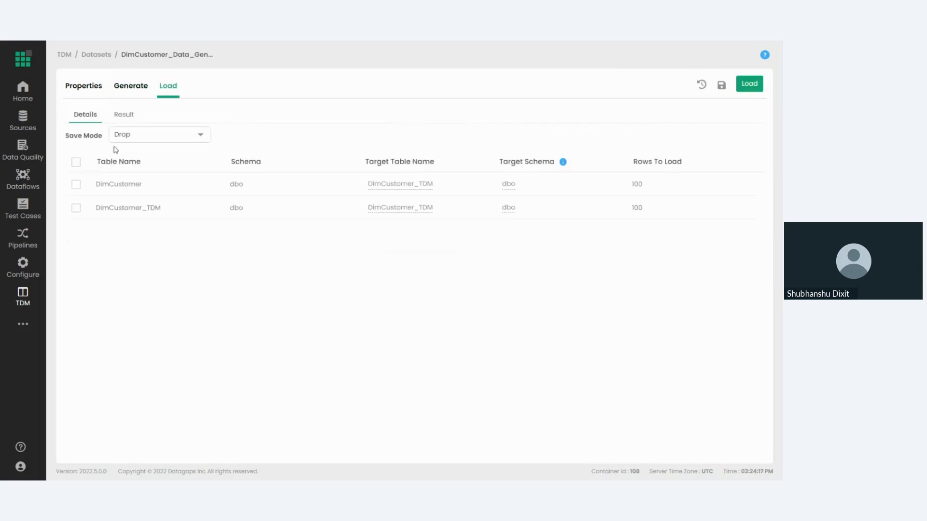
{"action": "left_click", "coordinate": [147, 189]}
{"action": "left_click", "coordinate": [152, 140]}
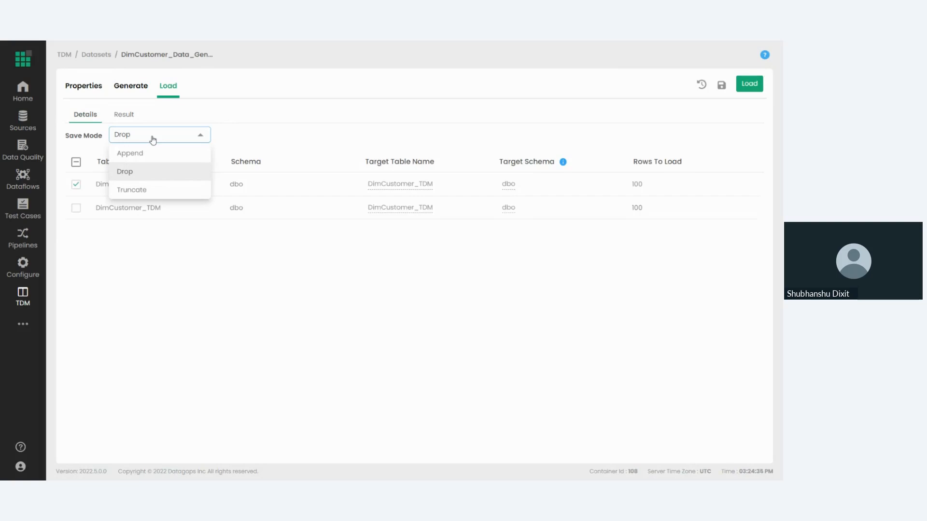
{"action": "left_click", "coordinate": [123, 92]}
{"action": "left_click", "coordinate": [123, 92]}
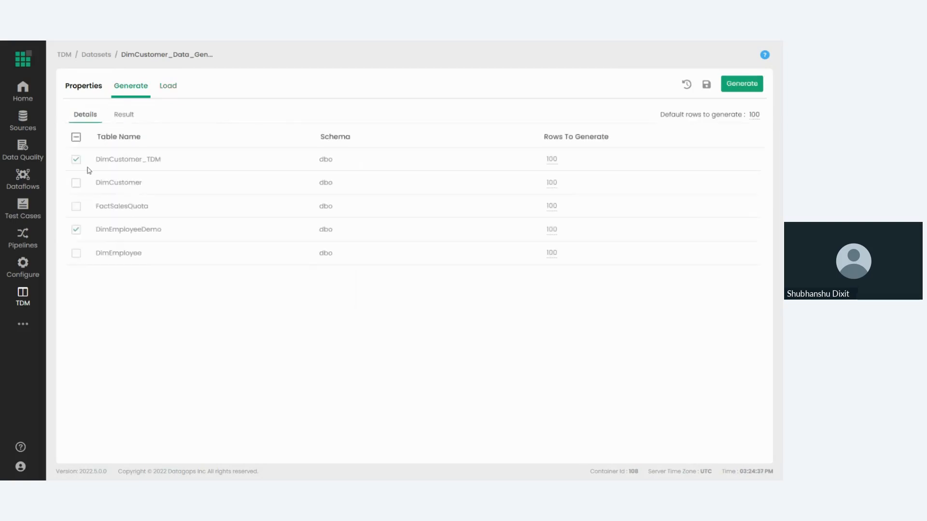
Try different table selections for data generation, ending with DimCustomer_TDM and DimCustomer, and return to the Test Data Manager overview.
{"action": "left_click", "coordinate": [77, 252]}
{"action": "left_click", "coordinate": [76, 160]}
{"action": "left_click", "coordinate": [76, 182]}
{"action": "left_click", "coordinate": [78, 228]}
{"action": "left_click", "coordinate": [76, 253]}
{"action": "left_click", "coordinate": [74, 161]}
{"action": "left_click", "coordinate": [66, 56]}
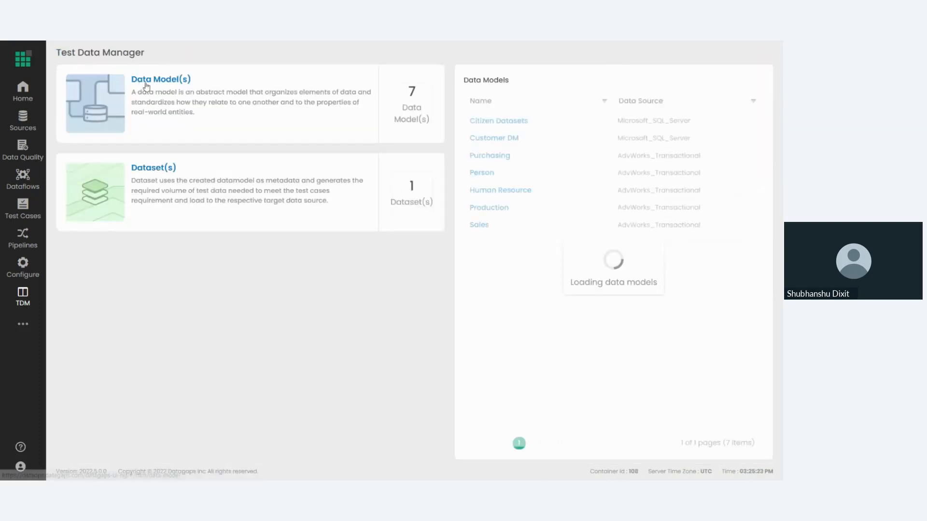
Open the Citizen Datasets data model, examine the DimCustomer table's columns, and return to the Test Data Manager overview.
{"action": "left_click", "coordinate": [148, 86]}
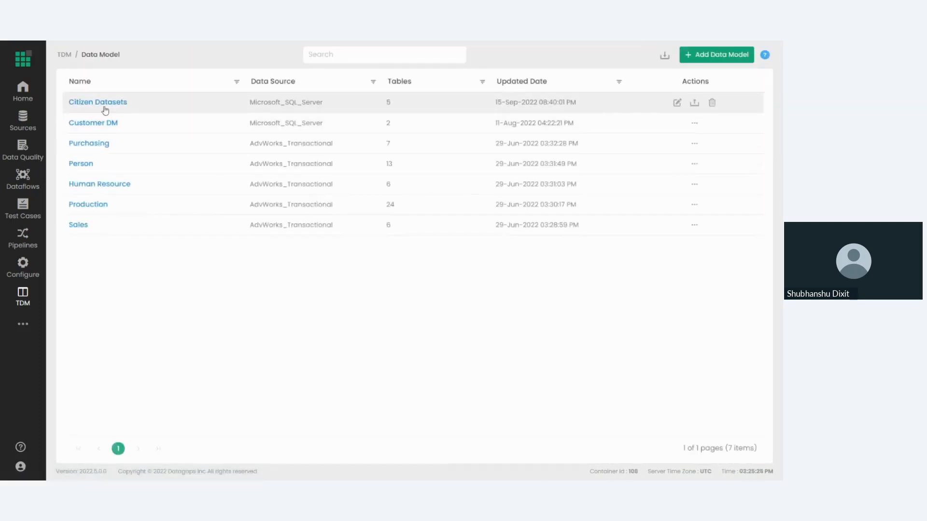
{"action": "left_click", "coordinate": [95, 99]}
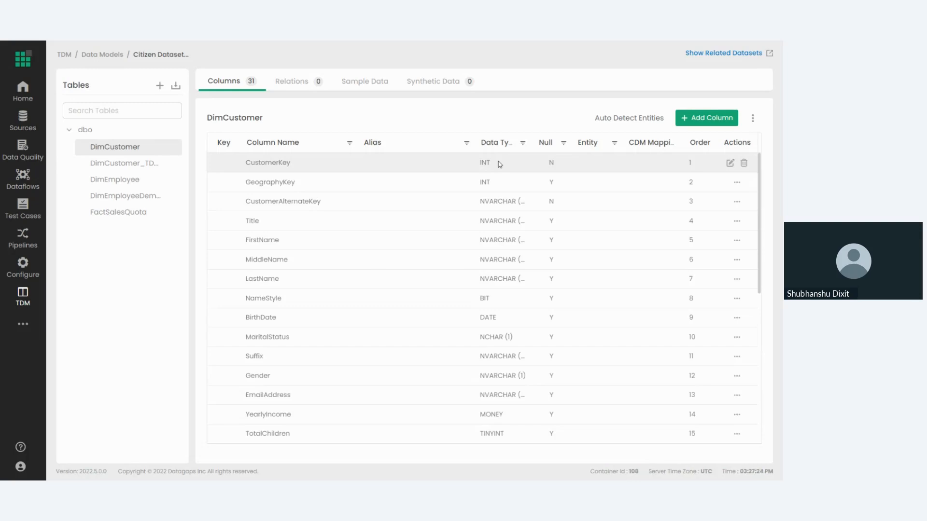
{"action": "left_click", "coordinate": [64, 54]}
Open the DimCustomer_Data_Generate dataset and change its target data source to CSV_Local.
{"action": "left_click", "coordinate": [154, 172]}
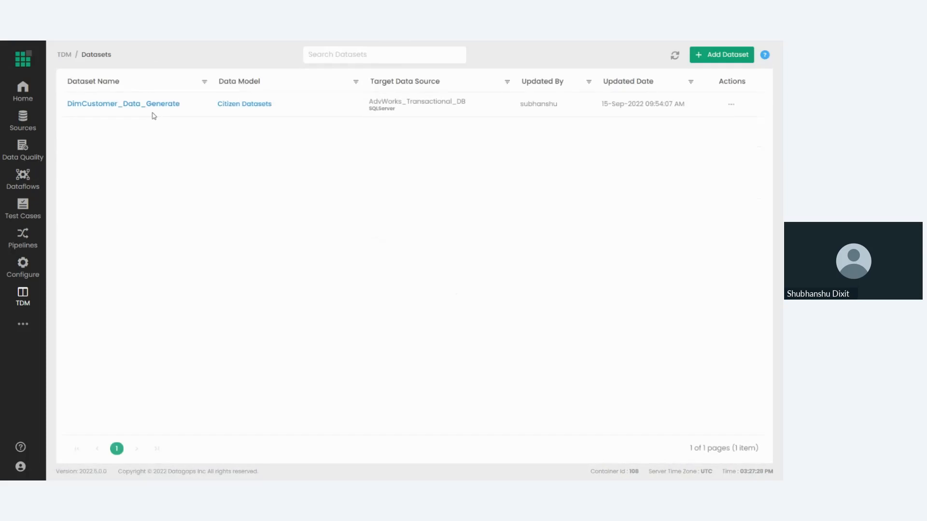
{"action": "left_click", "coordinate": [138, 107]}
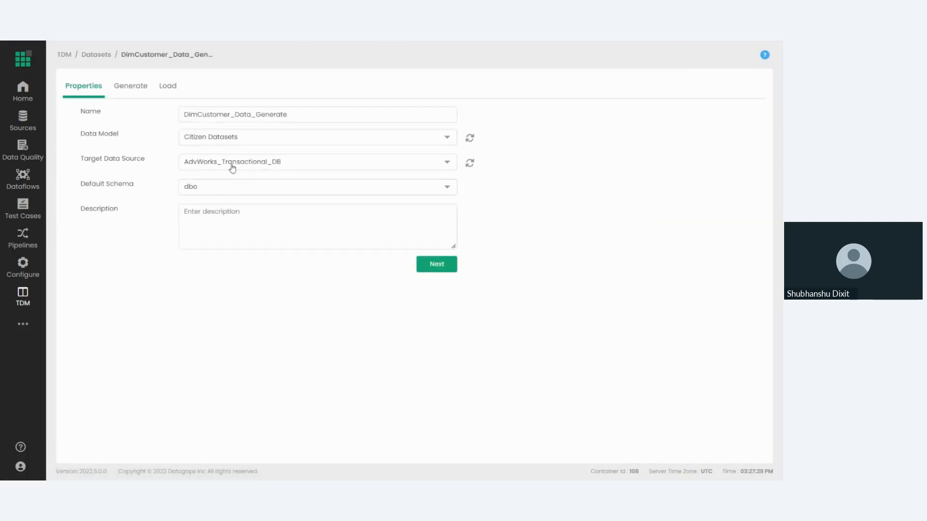
{"action": "left_click", "coordinate": [233, 164]}
{"action": "type", "text": "loc"}
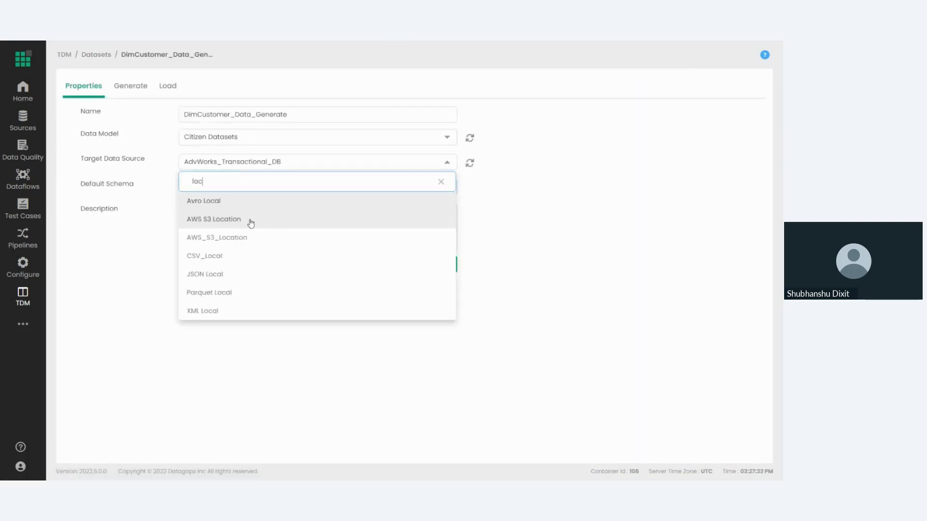
{"action": "left_click", "coordinate": [240, 256]}
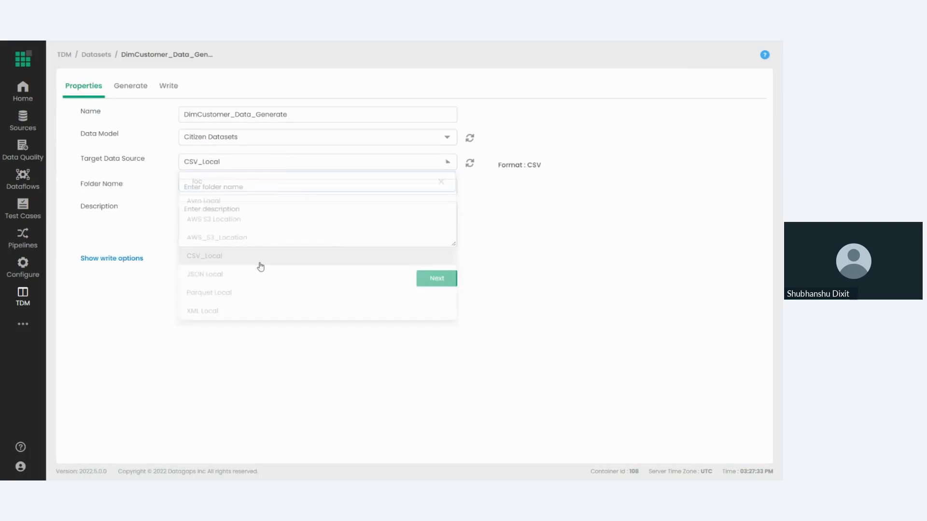
Search the available target data sources for "loca", examine the local file options, and close the list without choosing another.
{"action": "left_click", "coordinate": [222, 164]}
{"action": "scroll", "coordinate": [236, 229], "scroll_direction": "down", "scroll_amount": 2}
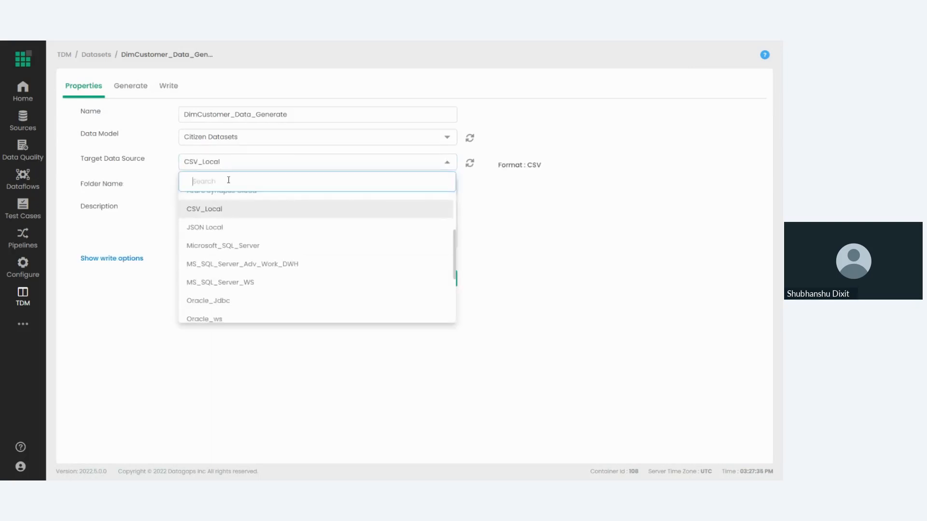
{"action": "type", "text": "loca"}
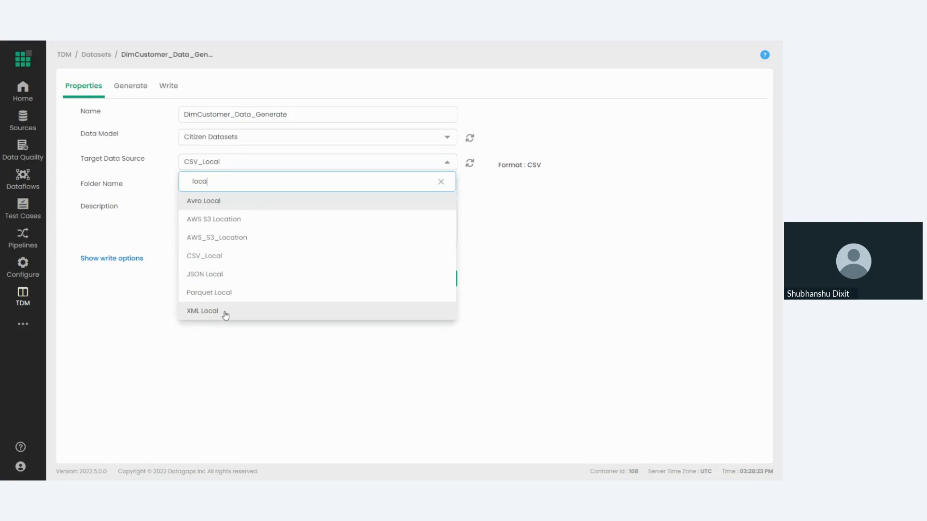
{"action": "left_click", "coordinate": [155, 310]}
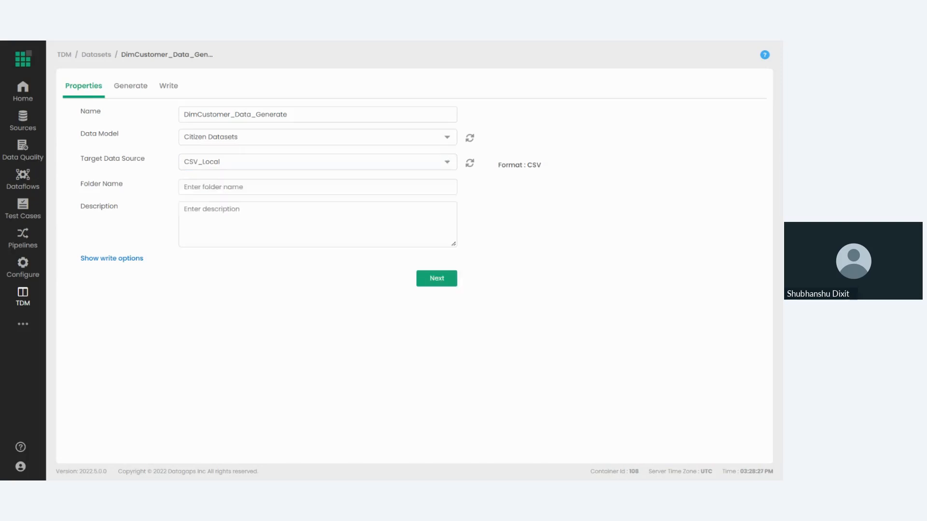